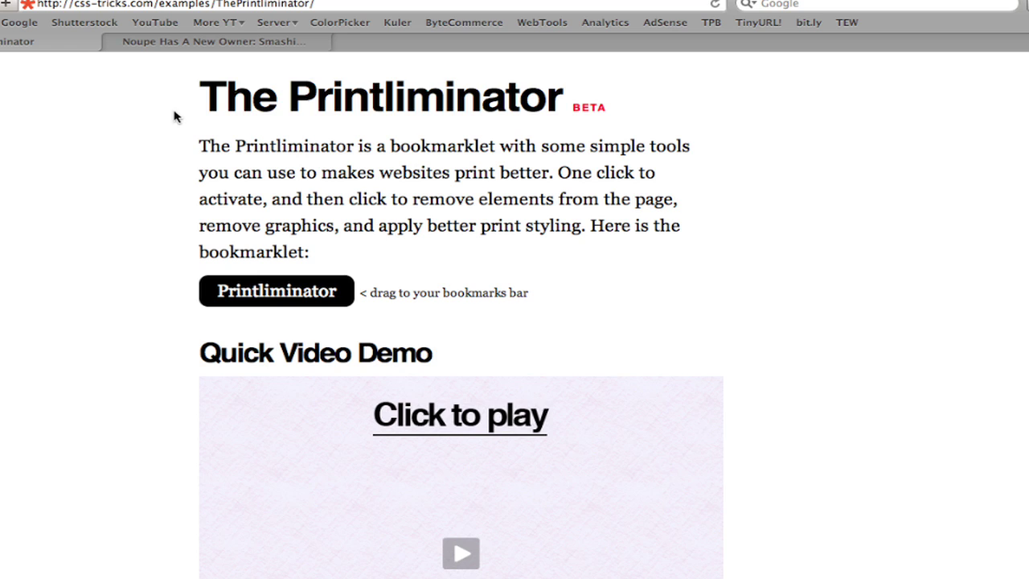
- Drag the Printliminator button from css-tricks.com onto Safari's bookmarks bar, skipping the bookmark-naming prompt
{"action": "left_click_drag", "start_coordinate": [335, 84], "coordinate": [523, 81]}
{"action": "left_click_drag", "start_coordinate": [474, 105], "coordinate": [549, 101]}
{"action": "left_click", "coordinate": [536, 104]}
{"action": "left_click_drag", "start_coordinate": [566, 109], "coordinate": [482, 109]}
{"action": "left_click", "coordinate": [483, 108]}
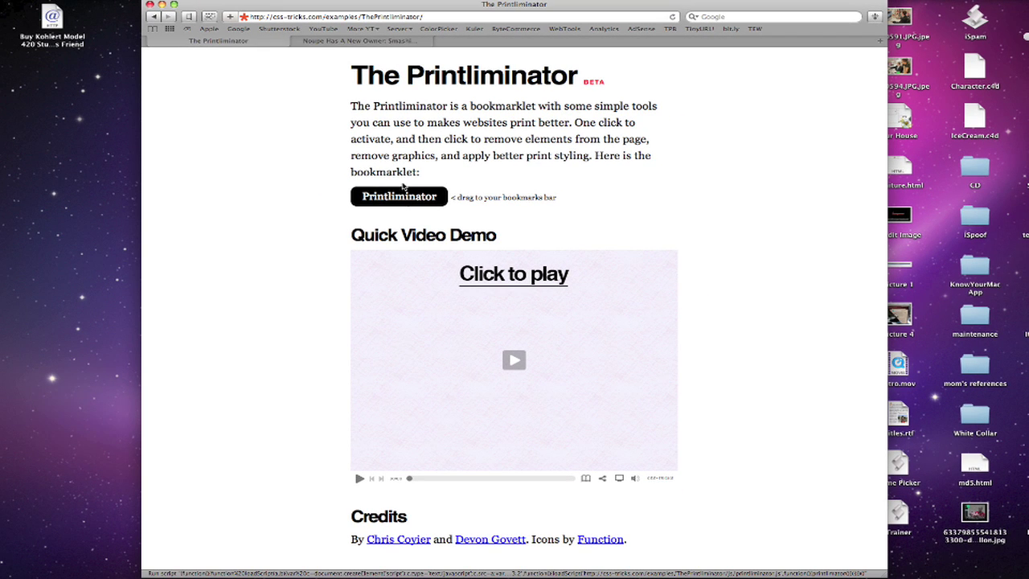
{"action": "left_click_drag", "start_coordinate": [404, 186], "coordinate": [791, 31]}
{"action": "left_click", "coordinate": [503, 97]}
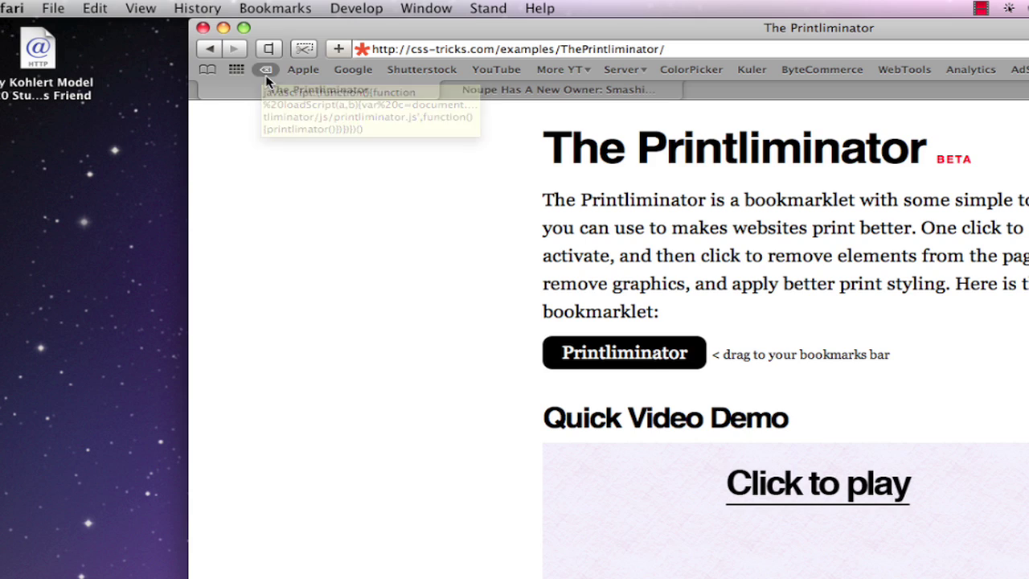
- Switch to the 'Noupe Has A New Owner: Smashing Magazine' tab and scroll through the article
{"action": "left_click", "coordinate": [271, 69]}
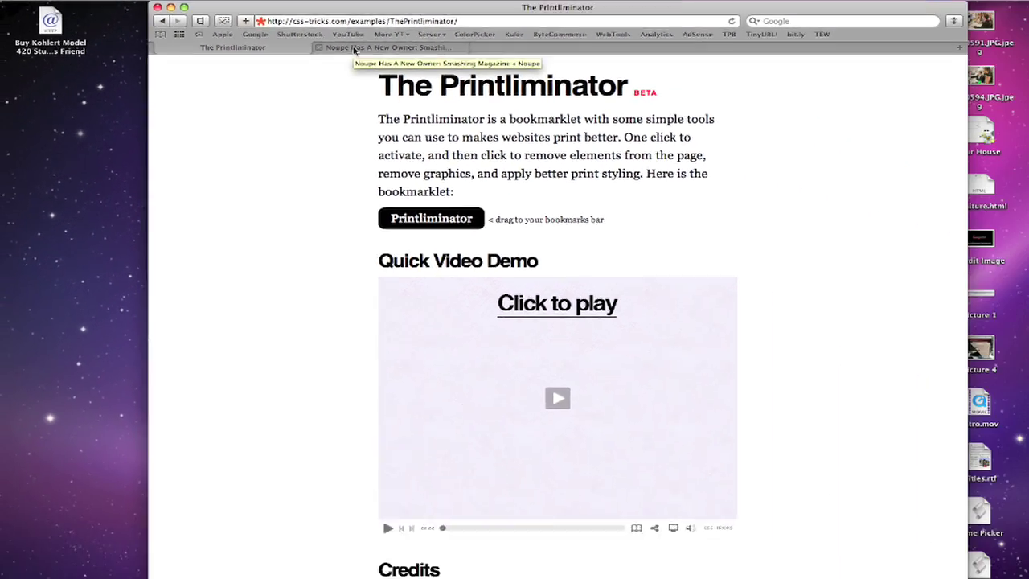
{"action": "left_click", "coordinate": [504, 88]}
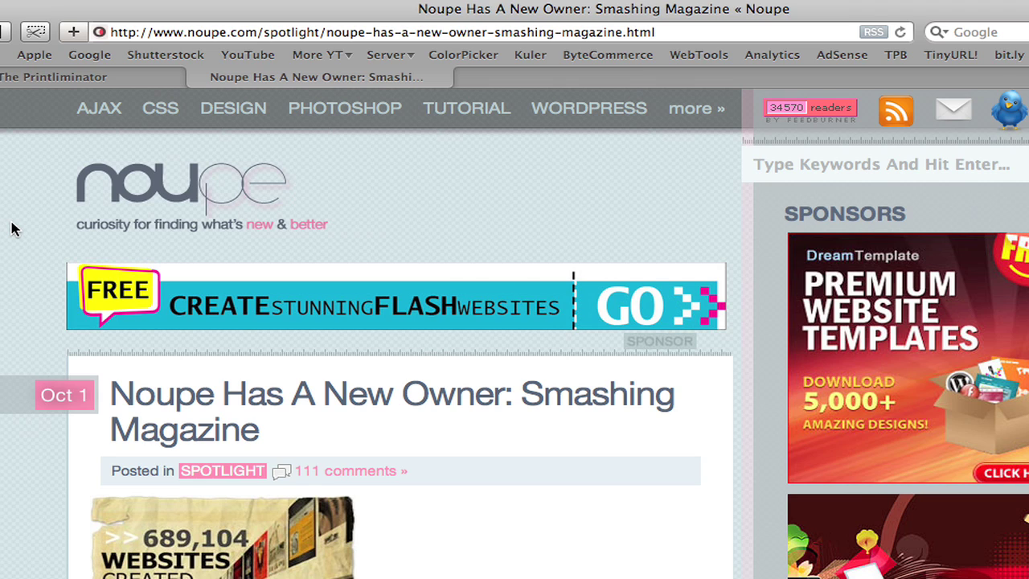
{"action": "scroll", "coordinate": [12, 229], "scroll_direction": "down", "scroll_amount": 3}
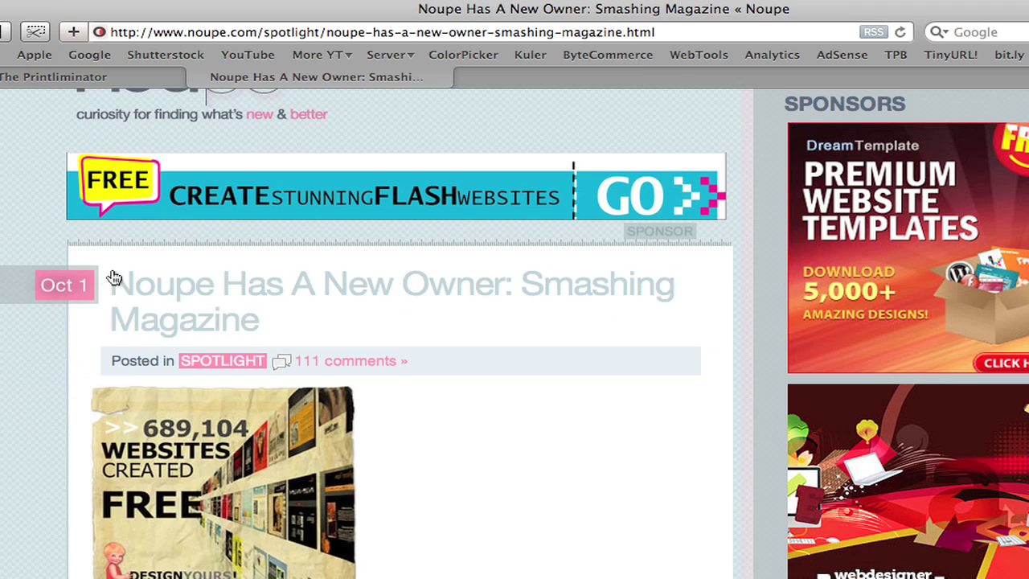
{"action": "scroll", "coordinate": [32, 333], "scroll_direction": "down", "scroll_amount": 15}
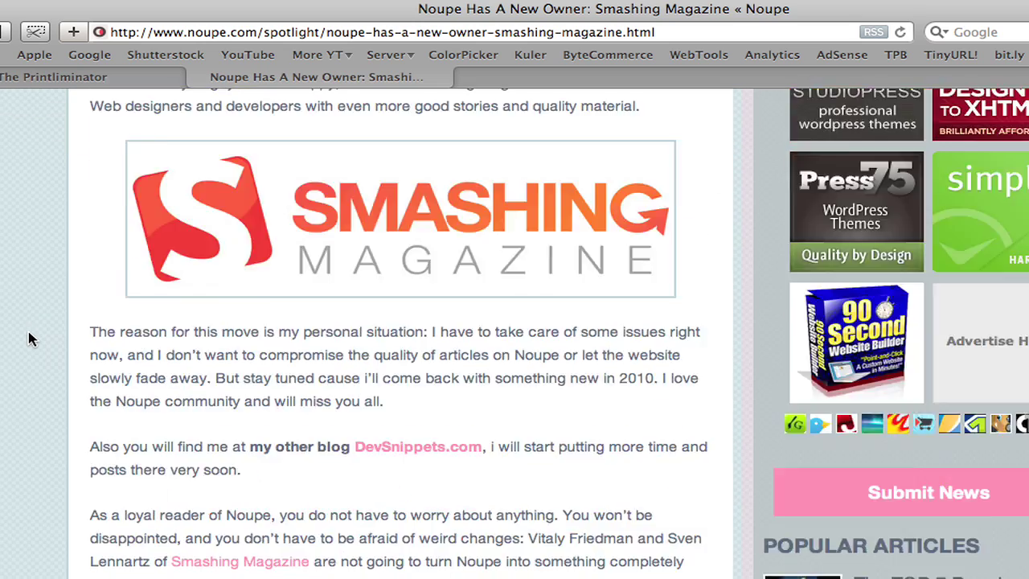
{"action": "scroll", "coordinate": [32, 338], "scroll_direction": "up", "scroll_amount": 20}
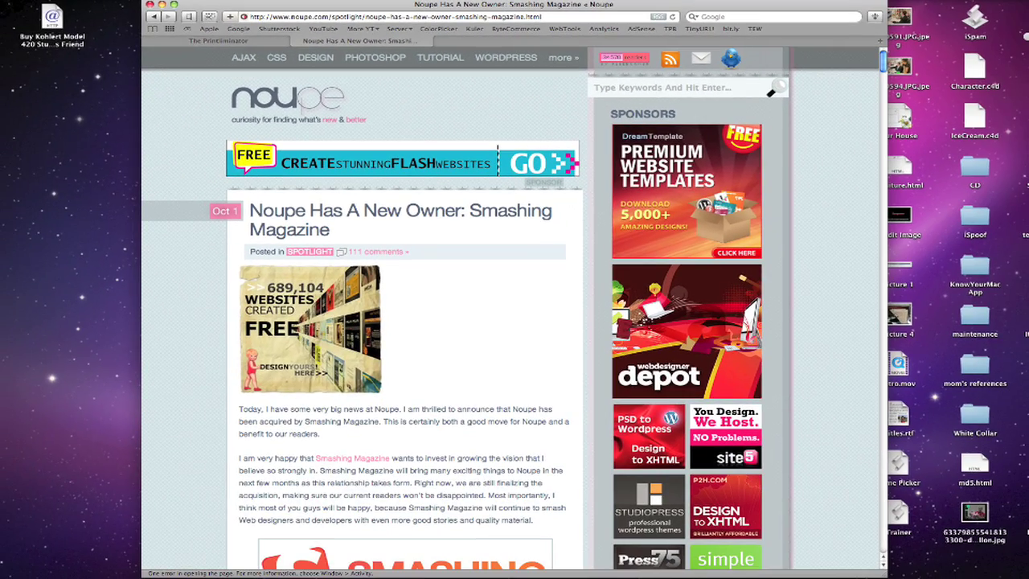
{"action": "left_click", "coordinate": [0, 0]}
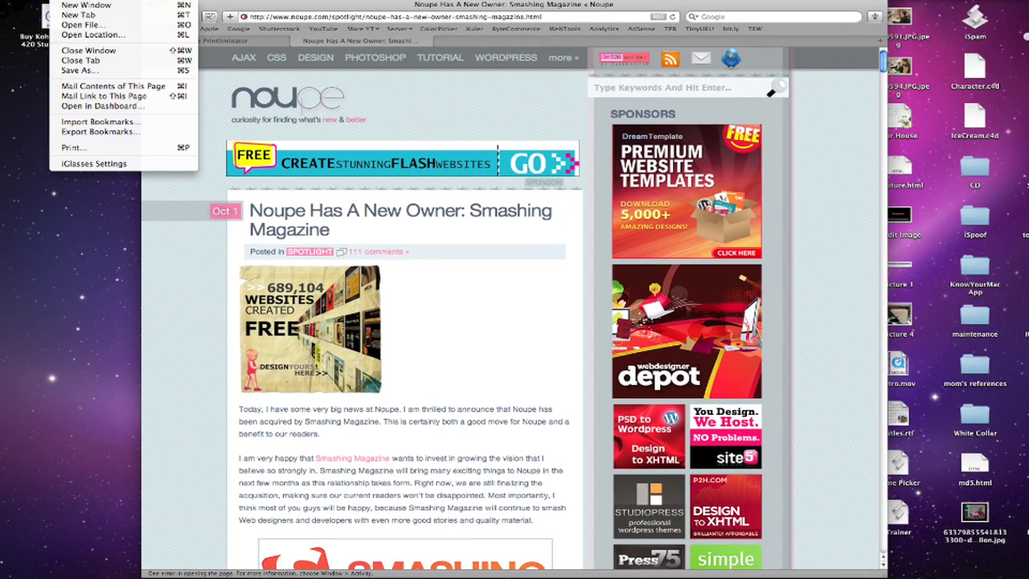
{"action": "left_click", "coordinate": [146, 148]}
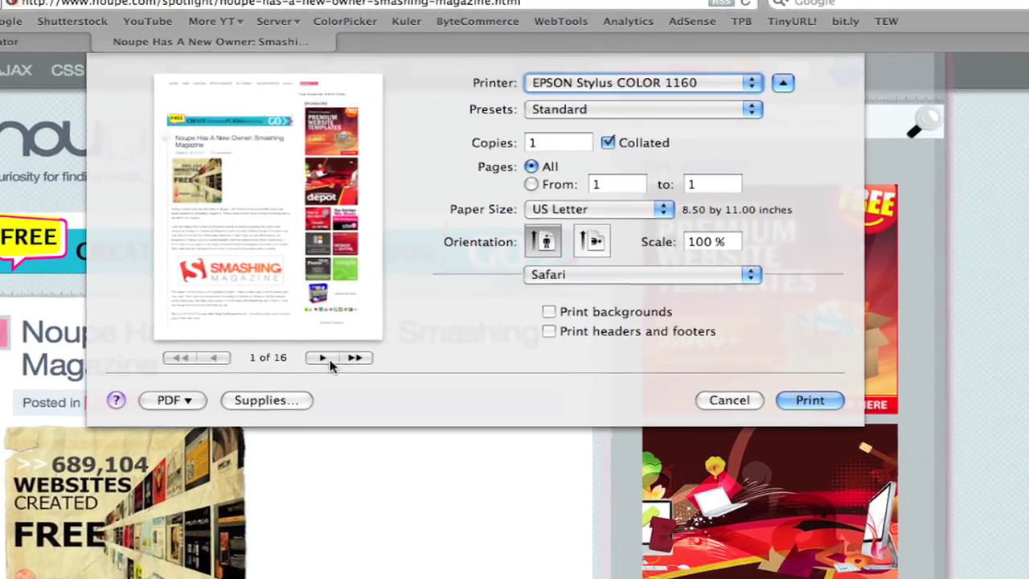
{"action": "left_click", "coordinate": [322, 357]}
{"action": "left_click", "coordinate": [322, 358]}
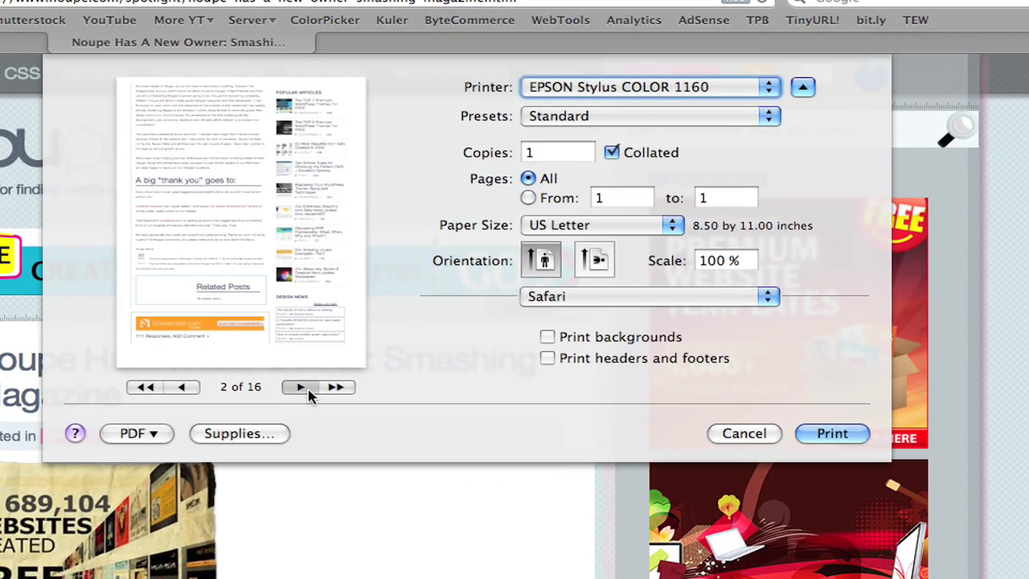
{"action": "left_click", "coordinate": [322, 358]}
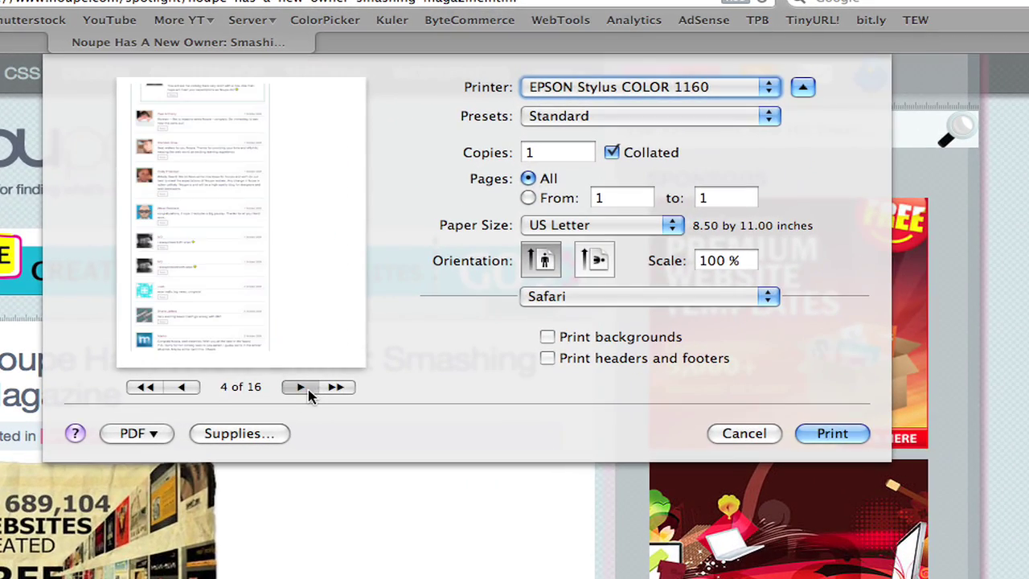
{"action": "left_click", "coordinate": [307, 391]}
{"action": "left_click", "coordinate": [306, 392]}
{"action": "left_click", "coordinate": [306, 392]}
{"action": "left_click", "coordinate": [304, 392]}
{"action": "left_click", "coordinate": [303, 391]}
{"action": "left_click", "coordinate": [303, 391]}
{"action": "left_click", "coordinate": [303, 391]}
{"action": "left_click", "coordinate": [300, 390]}
{"action": "left_click", "coordinate": [300, 390]}
{"action": "left_click", "coordinate": [301, 390]}
{"action": "left_click", "coordinate": [300, 391]}
{"action": "left_click", "coordinate": [301, 391]}
{"action": "left_click", "coordinate": [187, 388]}
{"action": "left_click", "coordinate": [186, 388]}
{"action": "left_click", "coordinate": [186, 388]}
{"action": "left_click", "coordinate": [186, 388]}
{"action": "left_click", "coordinate": [186, 387]}
{"action": "left_click", "coordinate": [187, 387]}
{"action": "left_click", "coordinate": [186, 387]}
{"action": "left_click", "coordinate": [187, 387]}
{"action": "left_click", "coordinate": [186, 388]}
{"action": "left_click", "coordinate": [186, 387]}
{"action": "left_click", "coordinate": [187, 387]}
{"action": "left_click", "coordinate": [186, 388]}
{"action": "left_click", "coordinate": [187, 387]}
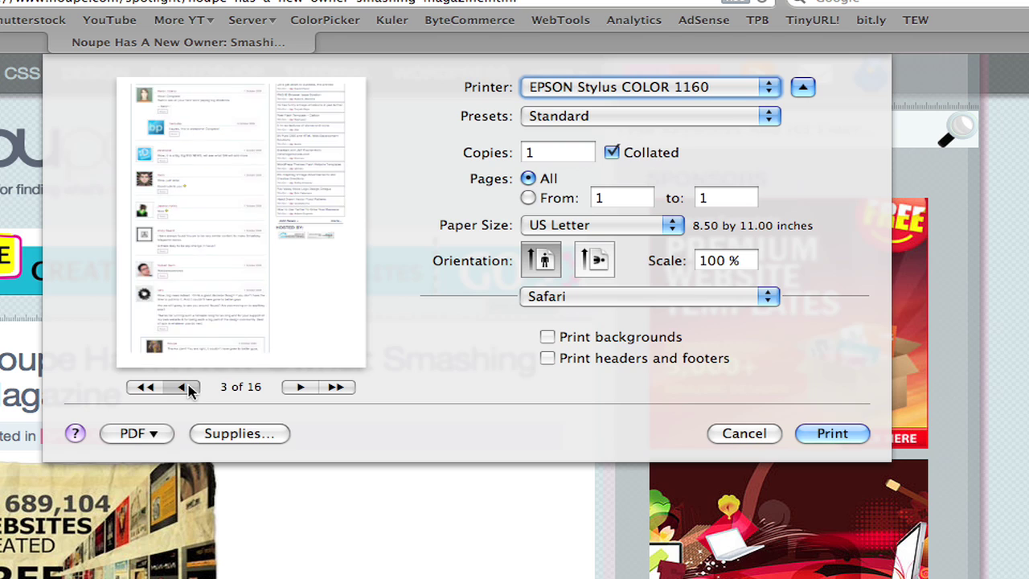
{"action": "left_click", "coordinate": [186, 387]}
{"action": "left_click", "coordinate": [186, 388]}
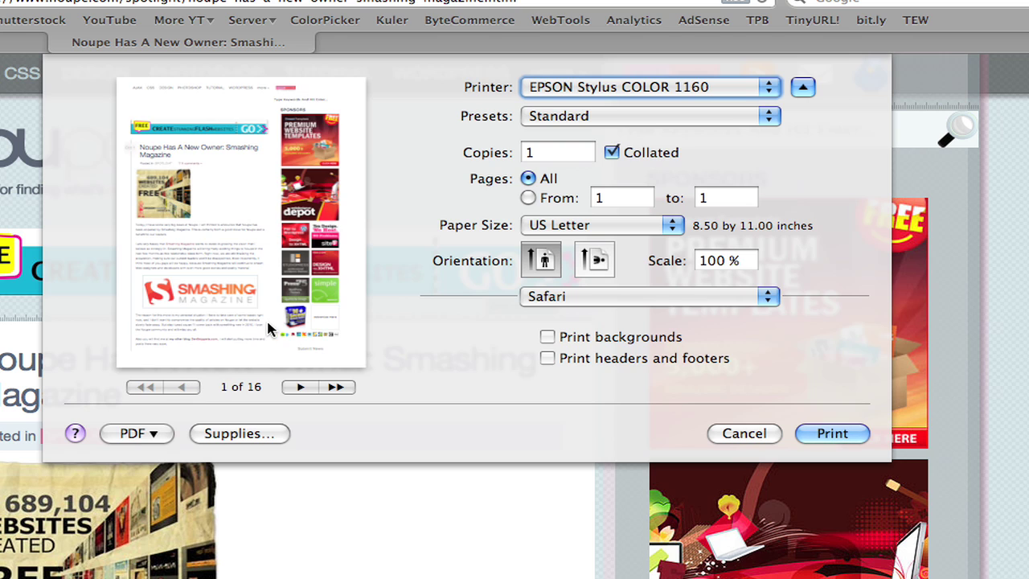
{"action": "left_click", "coordinate": [625, 200]}
{"action": "key", "text": "Tab"}
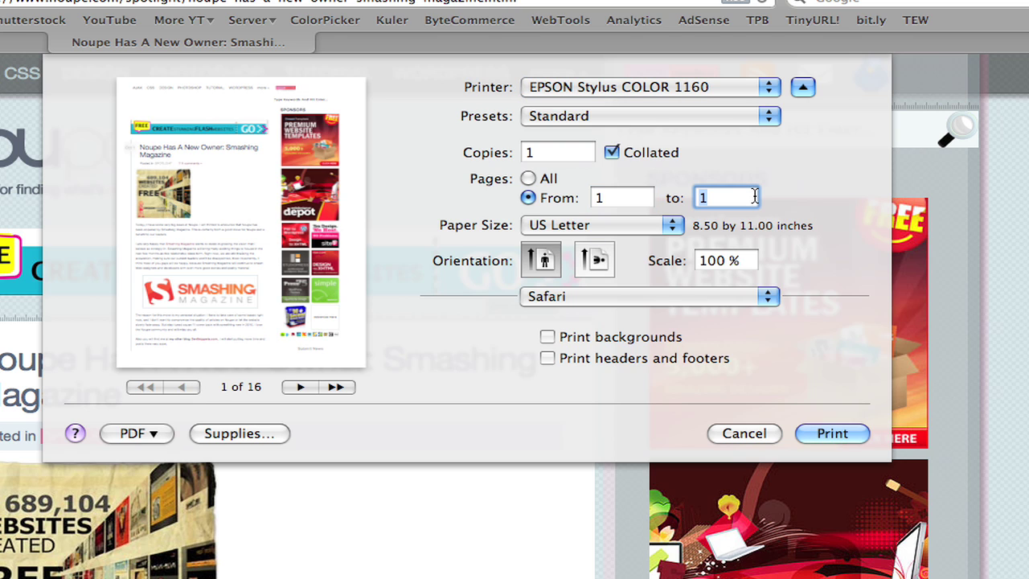
{"action": "type", "text": "3"}
{"action": "left_click", "coordinate": [293, 388]}
{"action": "left_click", "coordinate": [187, 386]}
{"action": "left_click", "coordinate": [301, 389]}
{"action": "left_click", "coordinate": [301, 388]}
{"action": "left_click", "coordinate": [181, 388]}
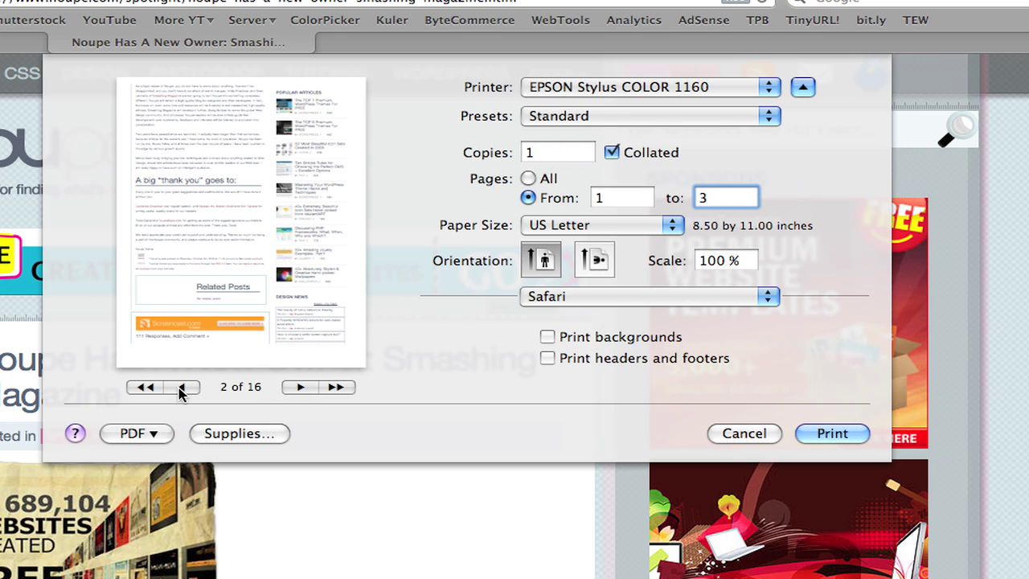
{"action": "left_click", "coordinate": [182, 388]}
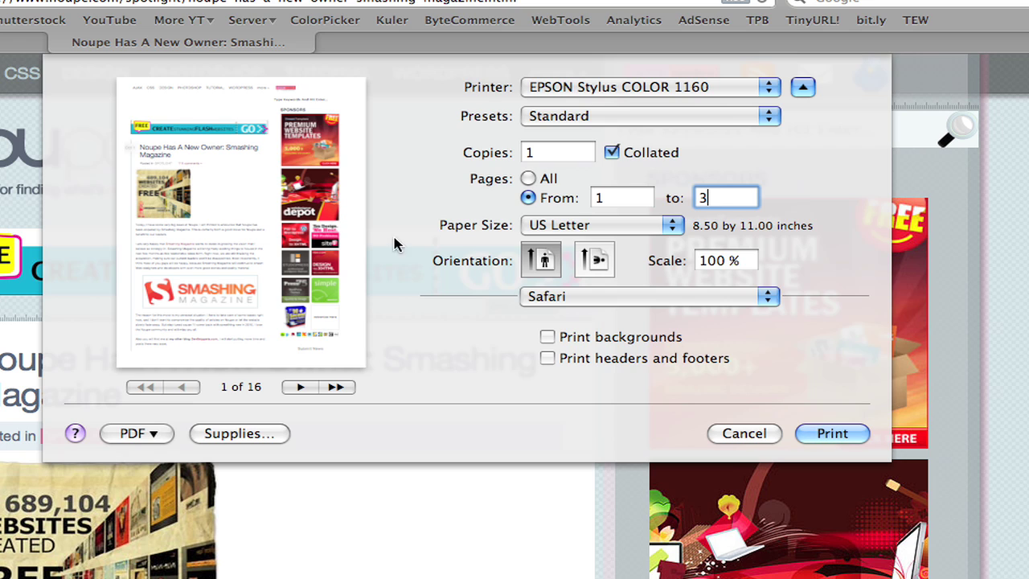
{"action": "left_click", "coordinate": [741, 434]}
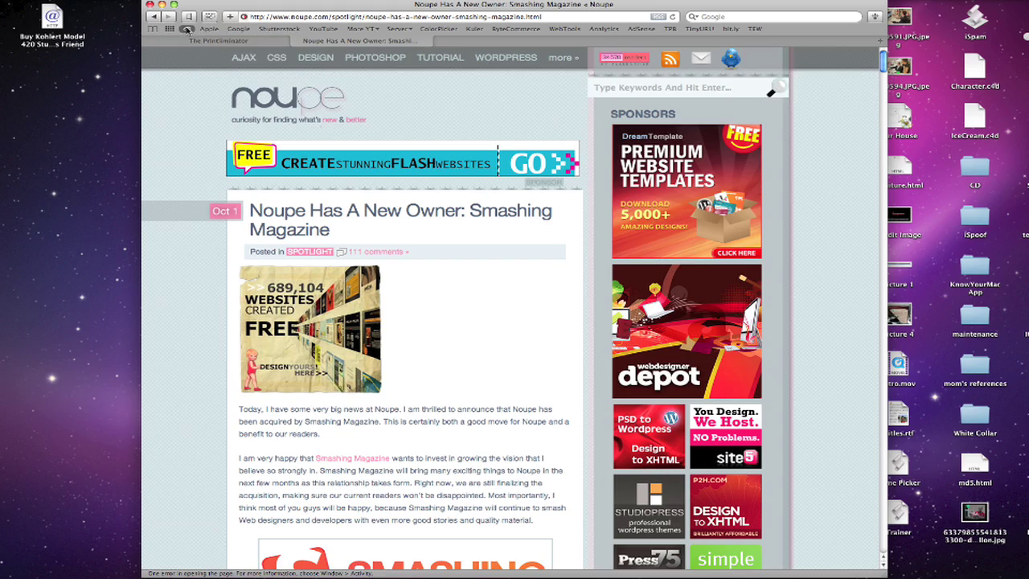
- Run Printliminator from the bookmarks bar on the Noupe article and apply Remove Graphics
{"action": "left_click", "coordinate": [187, 29]}
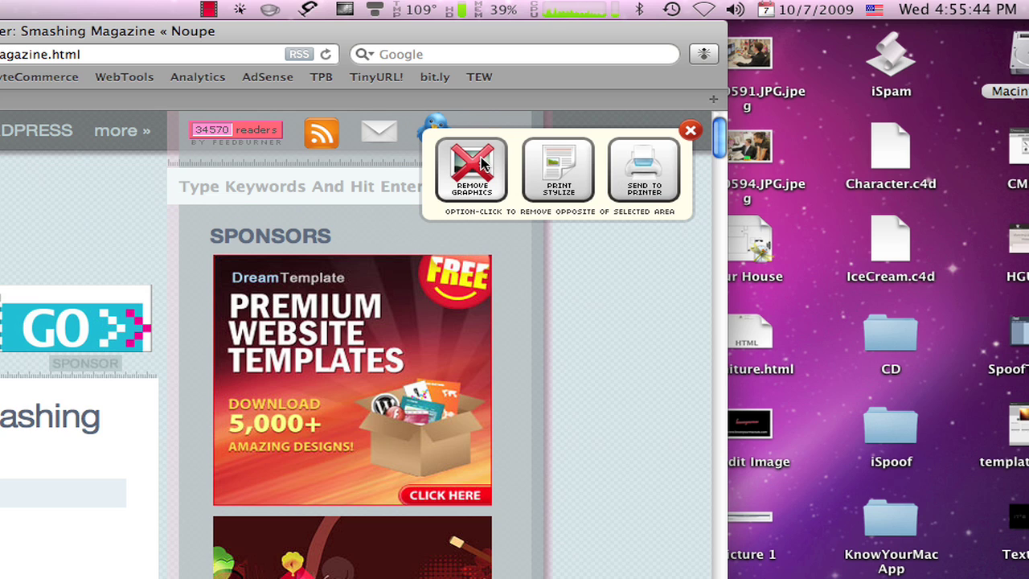
{"action": "left_click", "coordinate": [479, 172]}
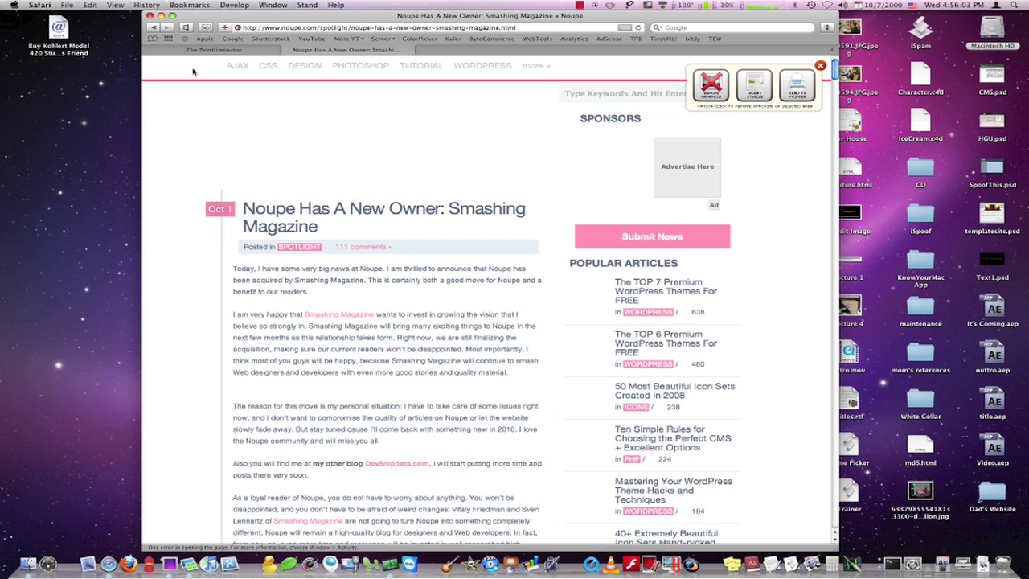
- Remove the category navigation bar, the empty top boxes, the sidebar search and the sidebar
{"action": "left_click", "coordinate": [267, 71]}
{"action": "left_click", "coordinate": [250, 77]}
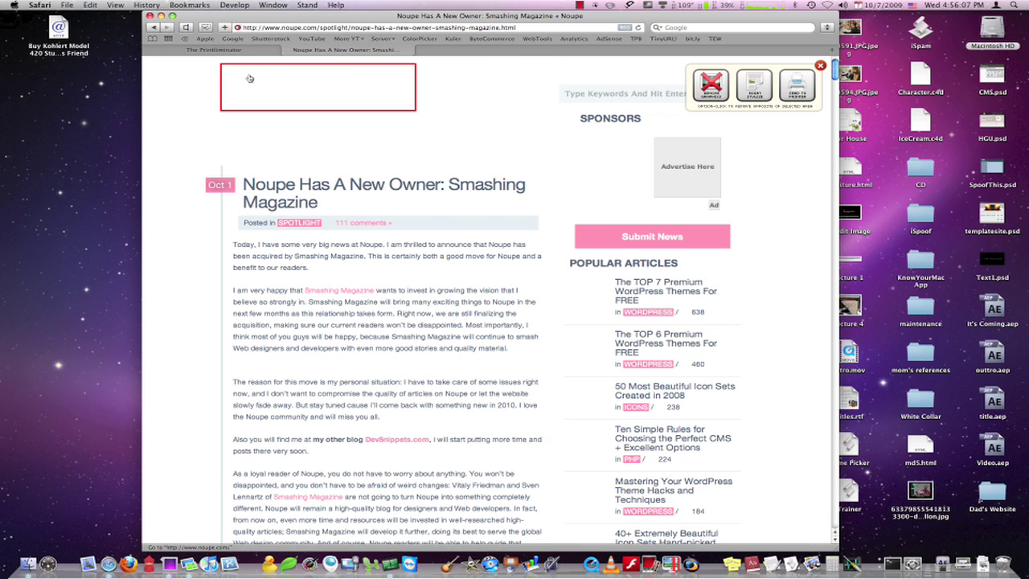
{"action": "left_click", "coordinate": [356, 85]}
{"action": "left_click", "coordinate": [632, 95]}
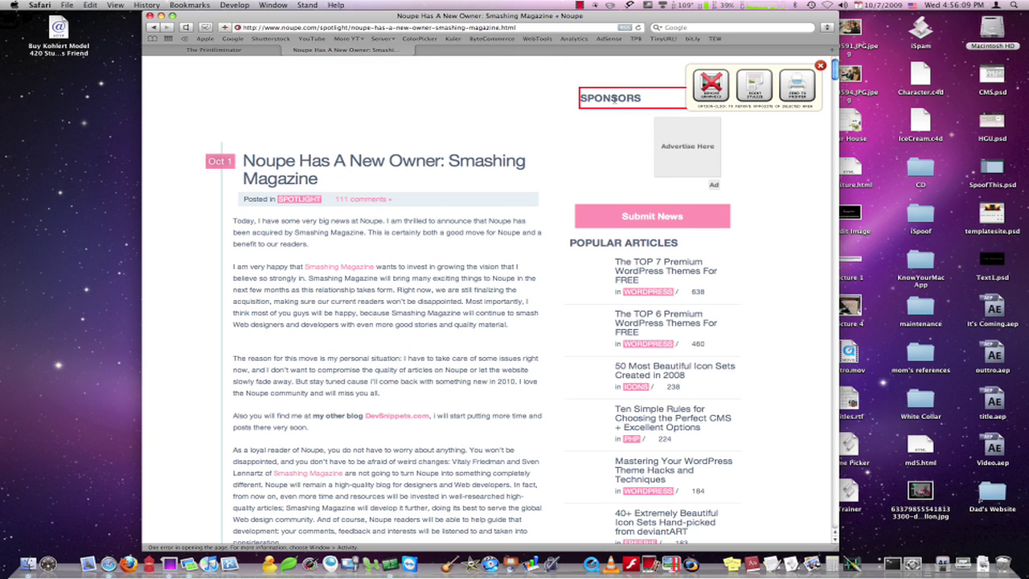
{"action": "left_click", "coordinate": [606, 76]}
{"action": "left_click", "coordinate": [507, 84]}
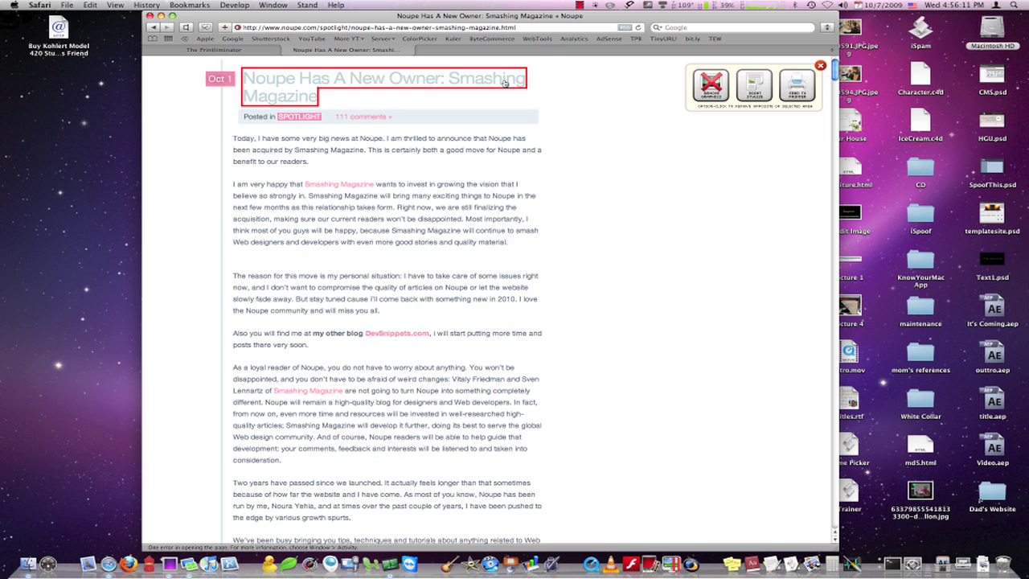
{"action": "scroll", "coordinate": [474, 109], "scroll_direction": "down", "scroll_amount": 20}
{"action": "scroll", "coordinate": [360, 232], "scroll_direction": "up", "scroll_amount": 8}
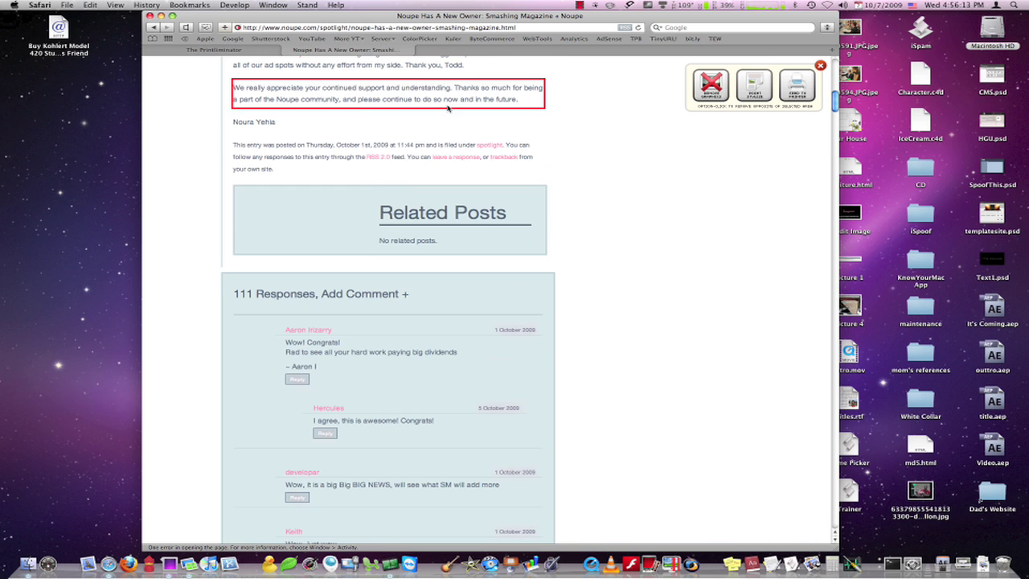
{"action": "scroll", "coordinate": [360, 231], "scroll_direction": "up", "scroll_amount": 6}
{"action": "scroll", "coordinate": [355, 297], "scroll_direction": "down", "scroll_amount": 4}
- Remove Related Posts, the entry-info paragraph, the comments and the Leave a Reply form
{"action": "left_click", "coordinate": [356, 297]}
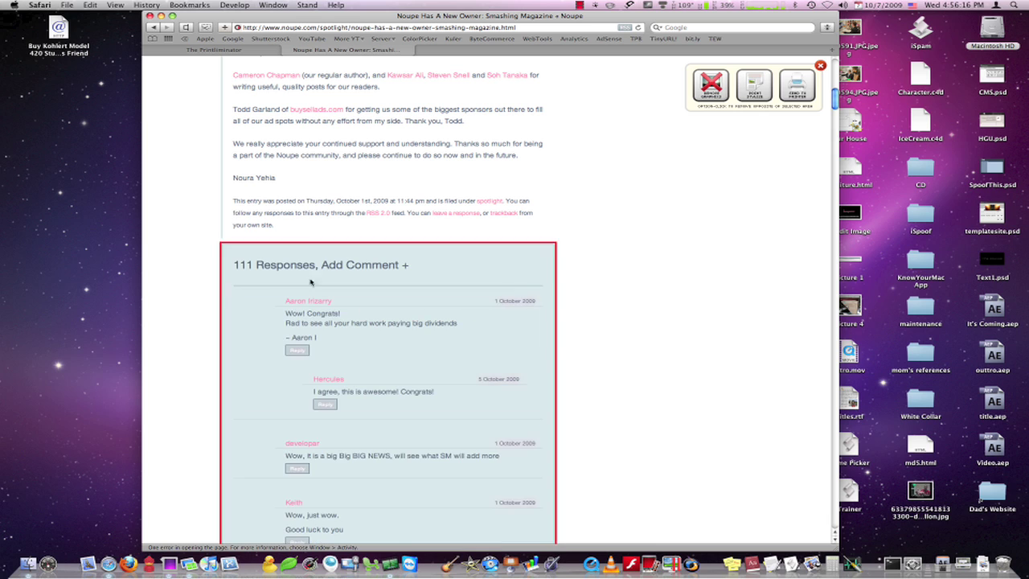
{"action": "left_click", "coordinate": [286, 221]}
{"action": "left_click", "coordinate": [243, 210]}
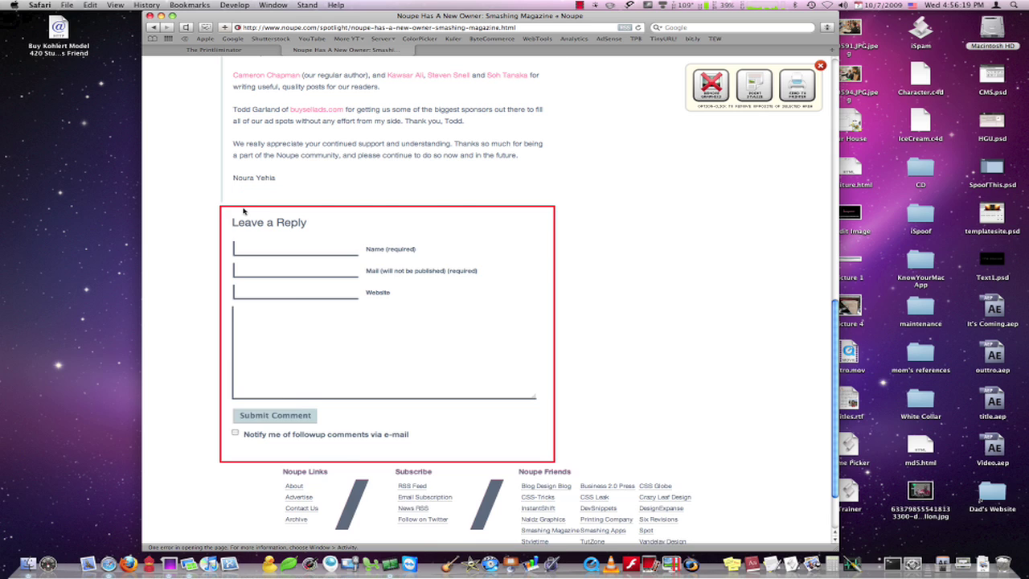
{"action": "left_click", "coordinate": [244, 211]}
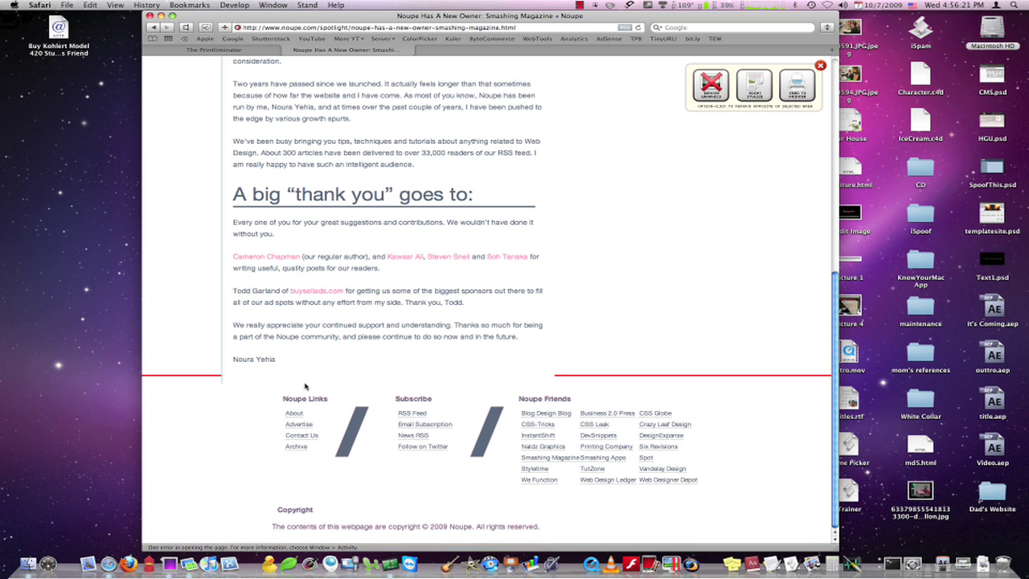
{"action": "scroll", "coordinate": [217, 382], "scroll_direction": "up", "scroll_amount": 10}
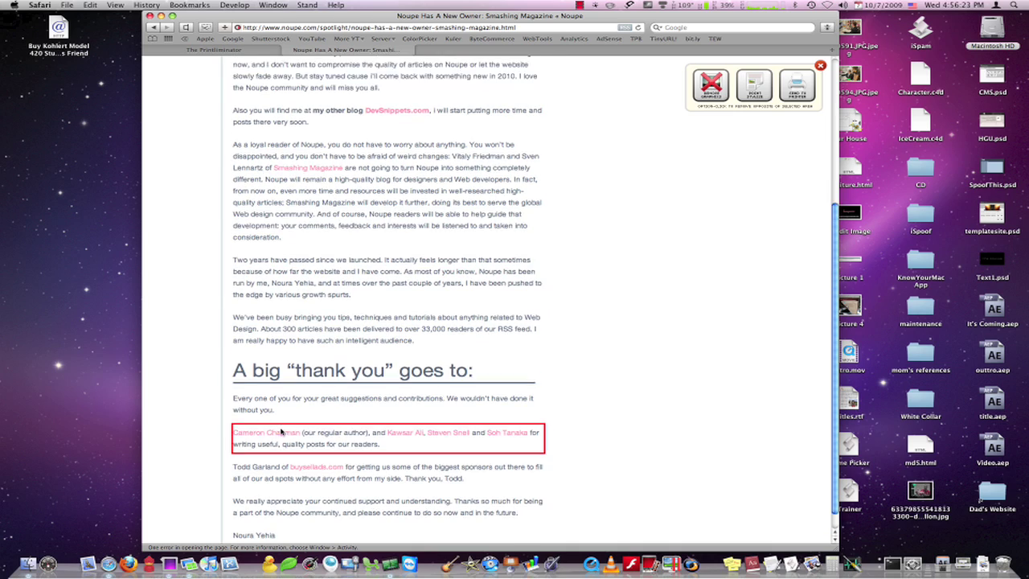
{"action": "scroll", "coordinate": [280, 432], "scroll_direction": "down", "scroll_amount": 5}
{"action": "scroll", "coordinate": [286, 241], "scroll_direction": "up", "scroll_amount": 8}
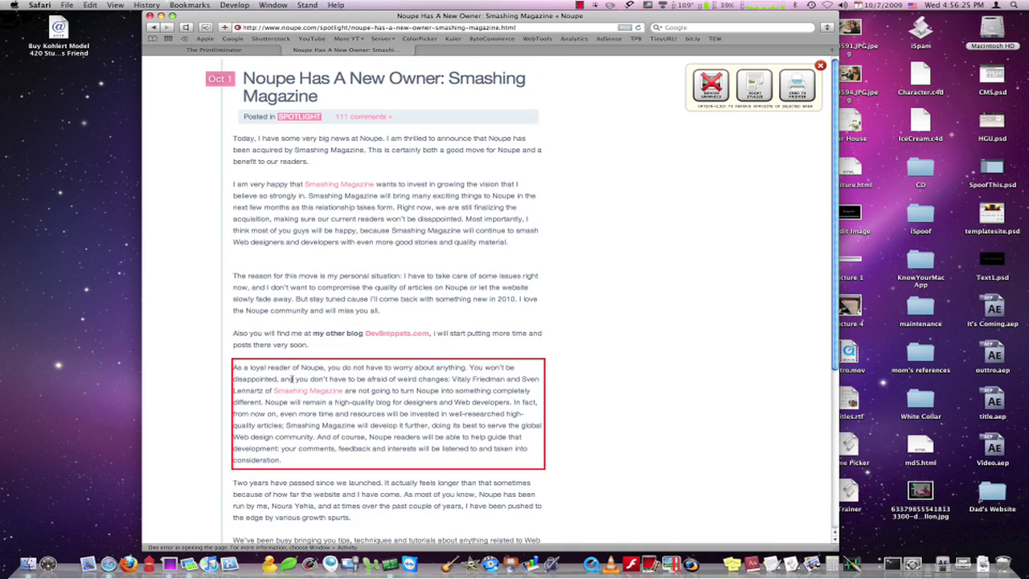
{"action": "scroll", "coordinate": [290, 209], "scroll_direction": "down", "scroll_amount": 6}
{"action": "scroll", "coordinate": [289, 209], "scroll_direction": "up", "scroll_amount": 5}
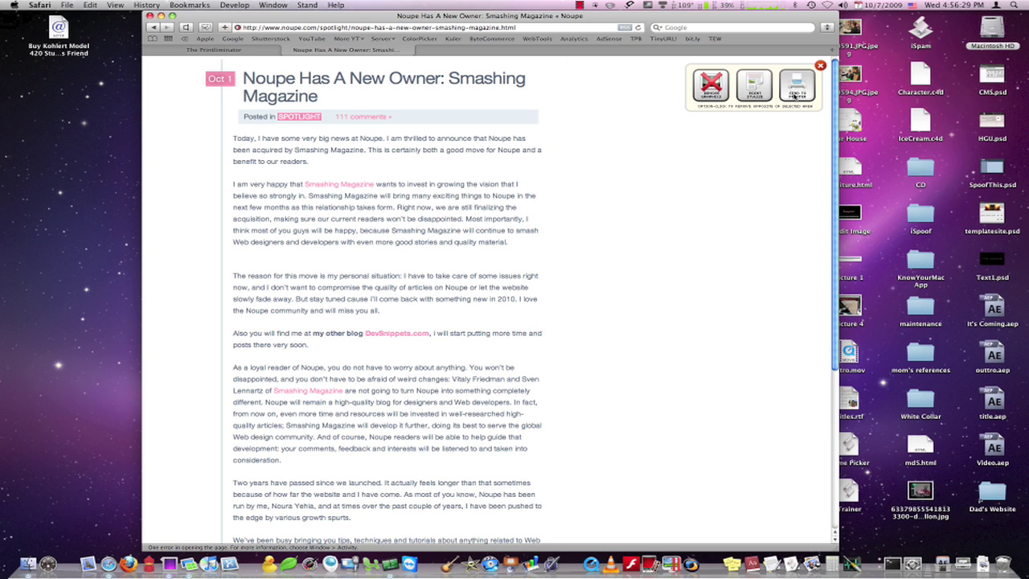
- Send the cleaned Noupe article to print, cancel the dialog, then apply Print Stylize
{"action": "left_click", "coordinate": [794, 96]}
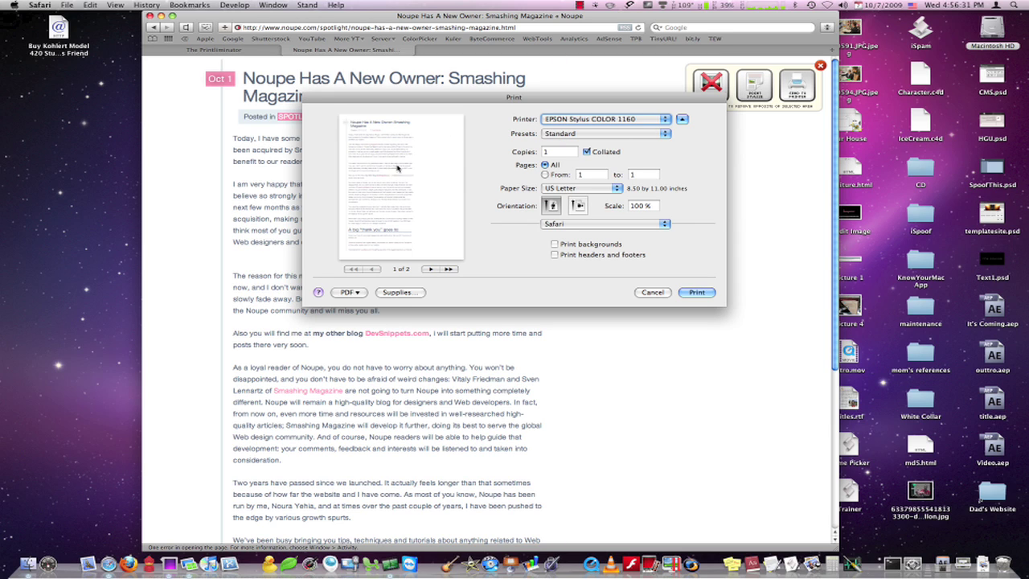
{"action": "left_click", "coordinate": [652, 292]}
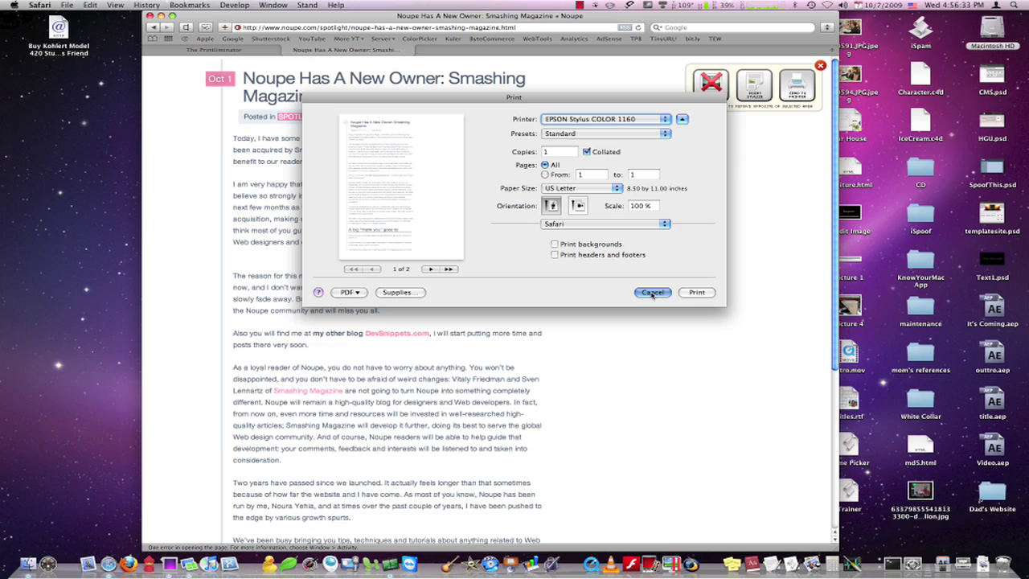
{"action": "left_click", "coordinate": [754, 88]}
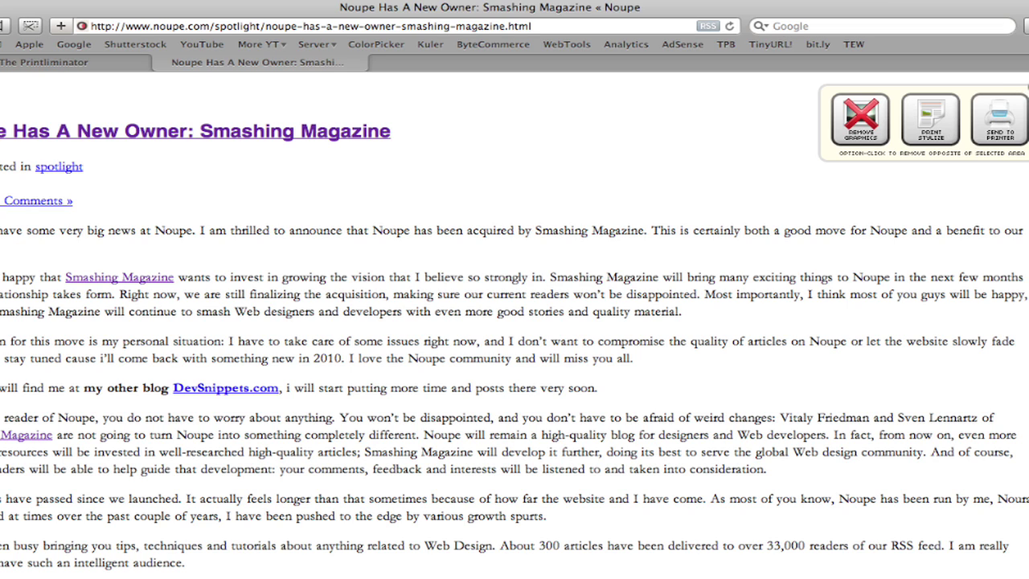
- Close the Printliminator panel and reload the original Noupe article page
{"action": "left_click", "coordinate": [1025, 87]}
{"action": "left_click", "coordinate": [282, 26]}
{"action": "key", "text": "Return"}
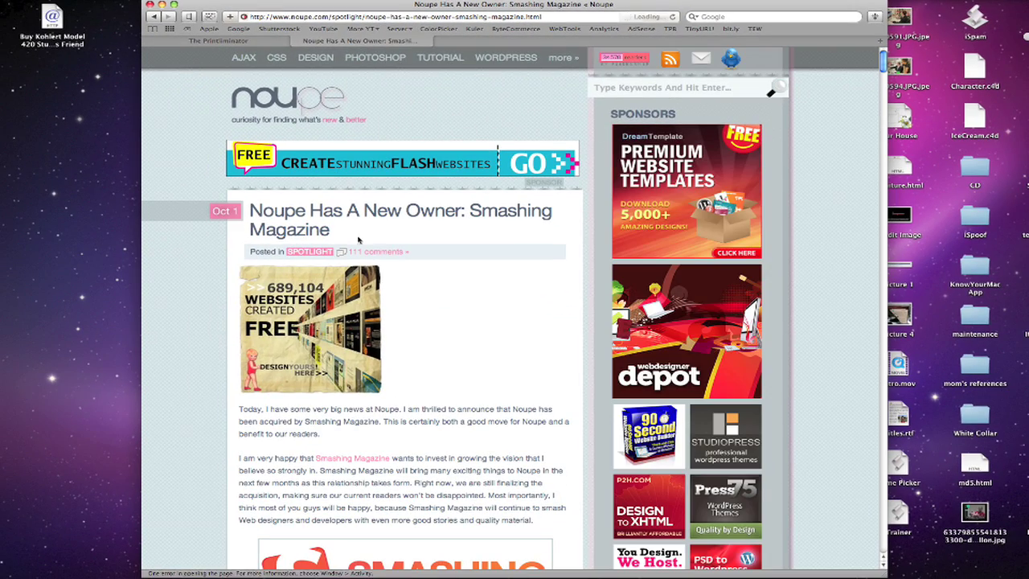
- In a new tab, open Shutterstock's Miscellaneous category, the brightly colored glossy web elements image, and start Printliminator
{"action": "double_click", "coordinate": [523, 45]}
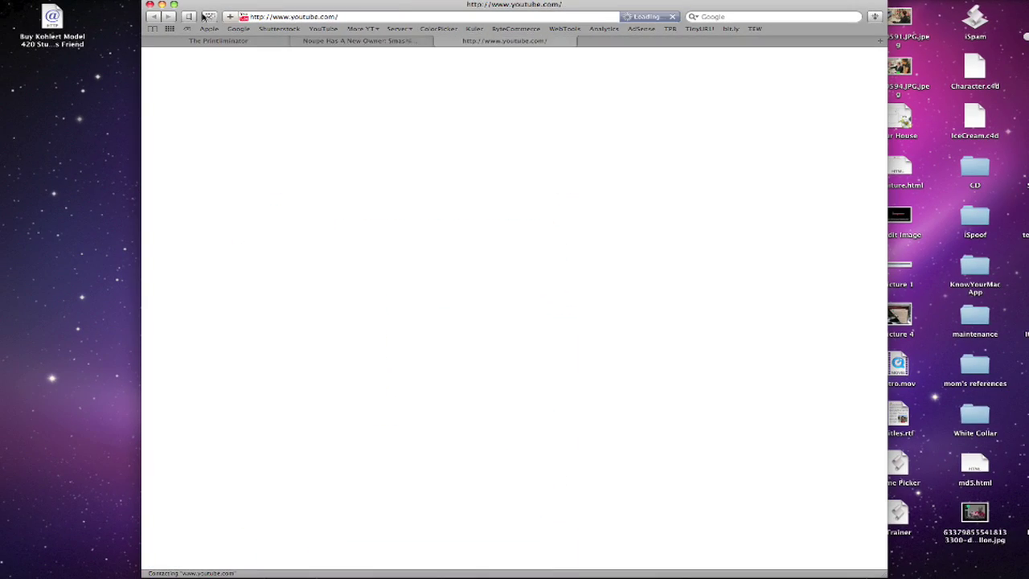
{"action": "left_click", "coordinate": [278, 28]}
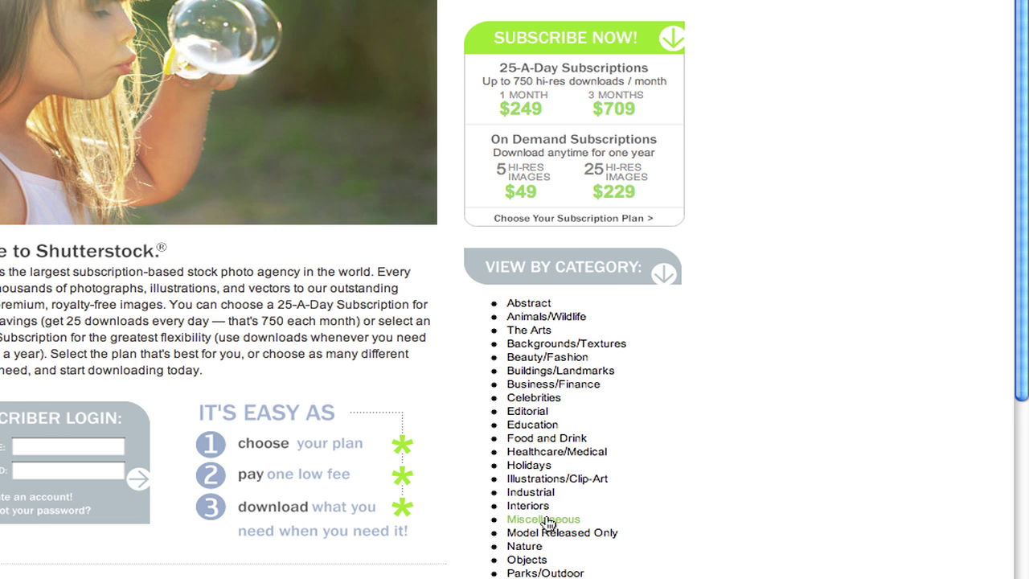
{"action": "left_click", "coordinate": [544, 519]}
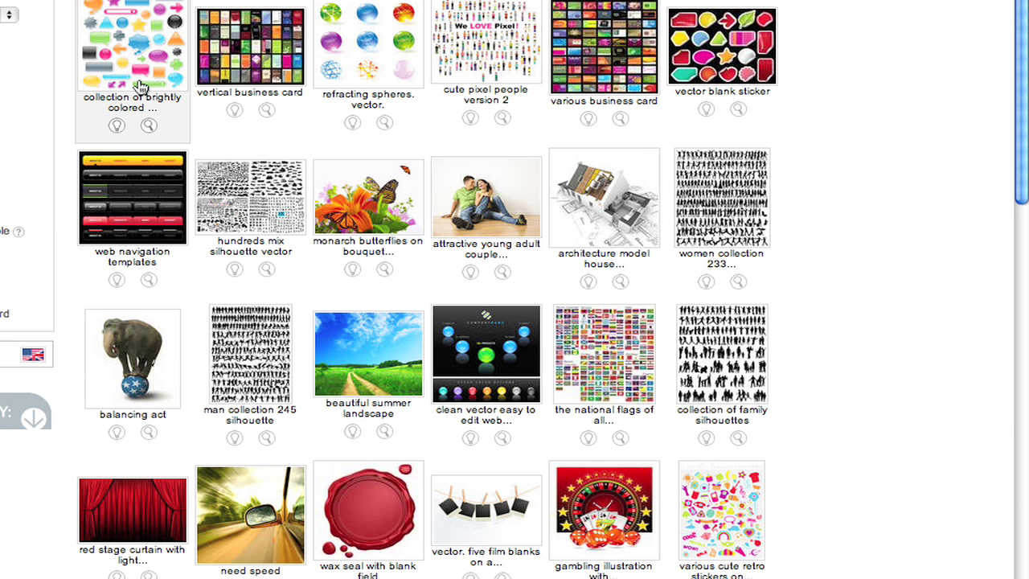
{"action": "left_click", "coordinate": [141, 87]}
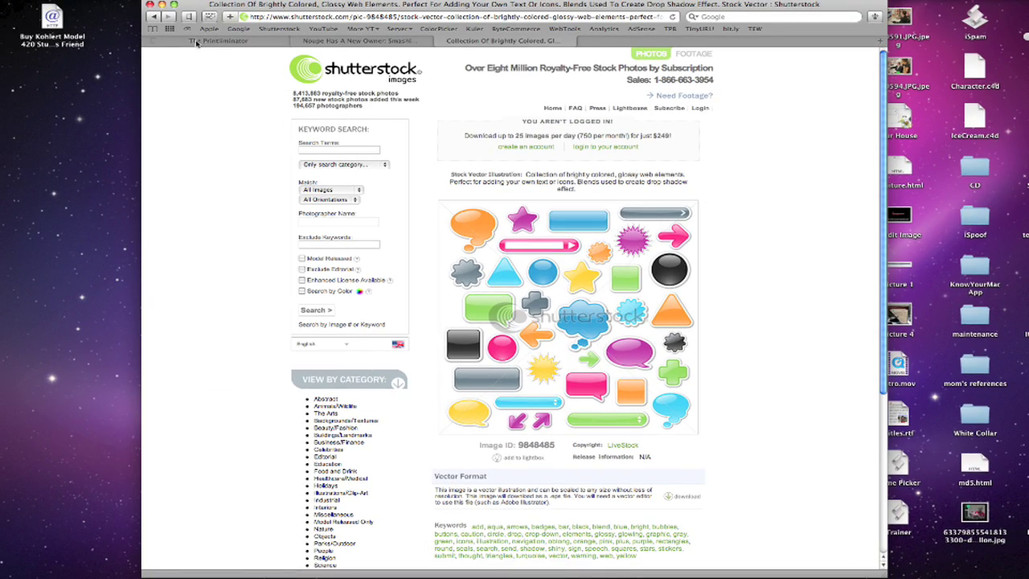
{"action": "left_click", "coordinate": [189, 32]}
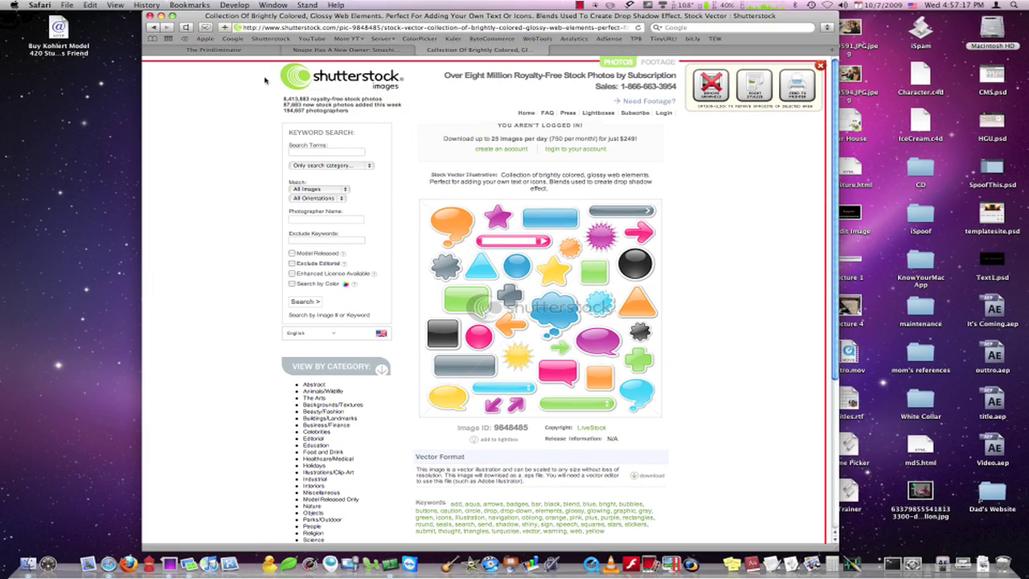
- Remove the Shutterstock logo, header lines, navigation links, PHOTOS tab, sales contact, login box and photographers count
{"action": "left_click", "coordinate": [339, 79]}
{"action": "left_click", "coordinate": [561, 75]}
{"action": "left_click", "coordinate": [562, 101]}
{"action": "left_click", "coordinate": [617, 62]}
{"action": "left_click", "coordinate": [633, 68]}
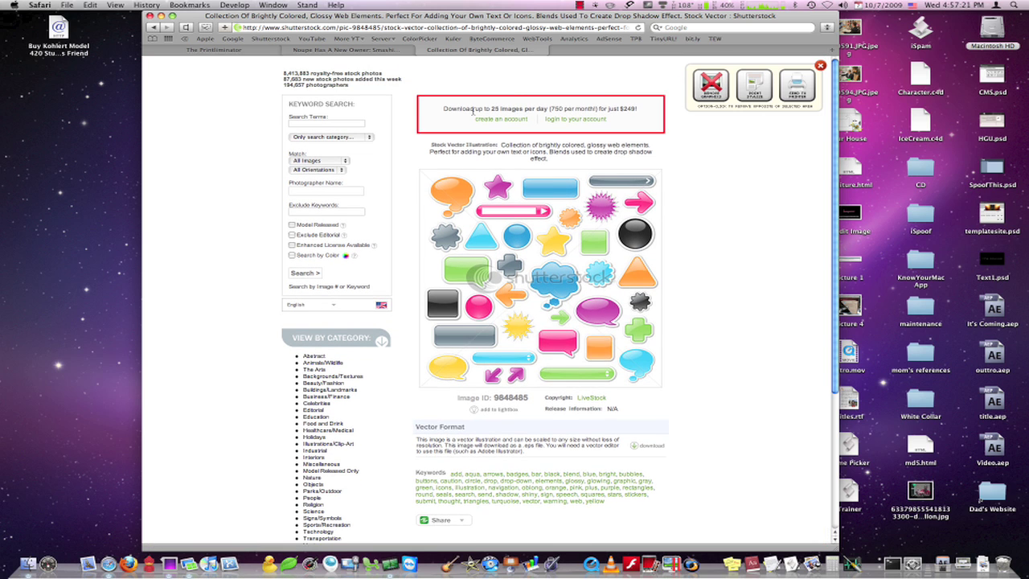
{"action": "left_click", "coordinate": [419, 100]}
{"action": "left_click", "coordinate": [388, 86]}
{"action": "scroll", "coordinate": [352, 76], "scroll_direction": "down", "scroll_amount": 1}
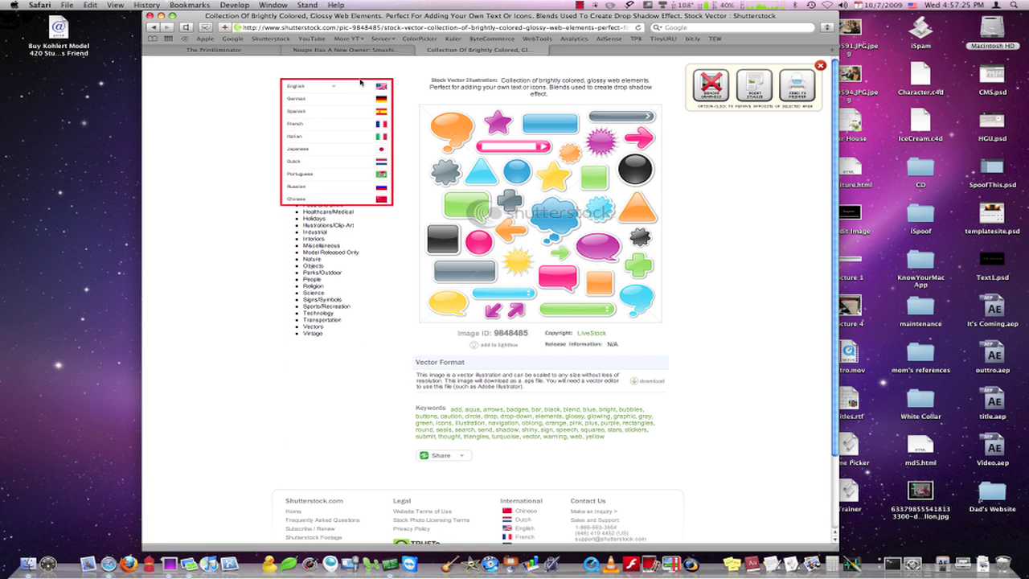
- Remove the VIEW BY CATEGORY header, every category link down to Nature, and the left category column
{"action": "left_click", "coordinate": [345, 100]}
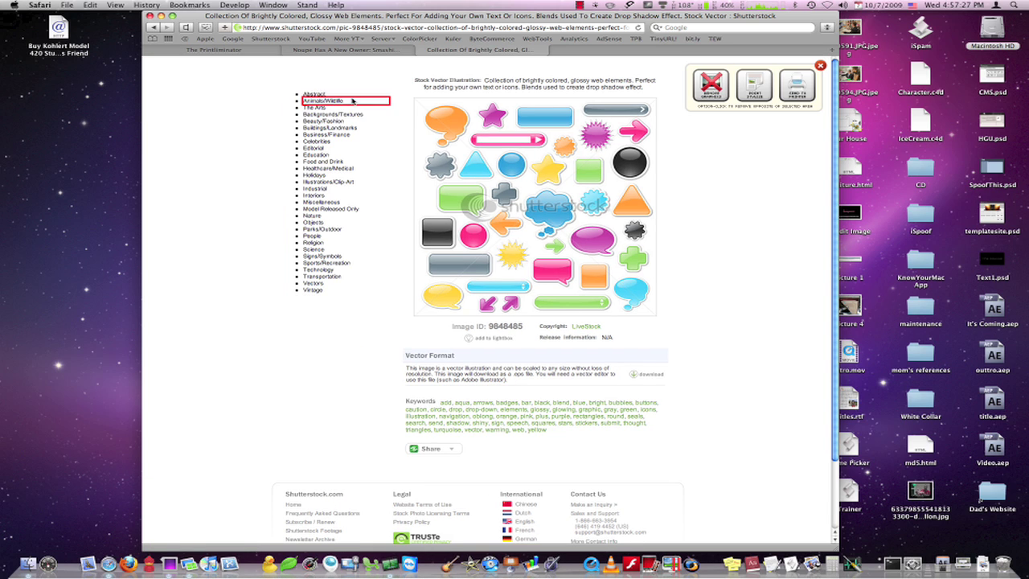
{"action": "left_click", "coordinate": [341, 97]}
{"action": "left_click", "coordinate": [344, 97]}
{"action": "left_click", "coordinate": [347, 97]}
{"action": "left_click", "coordinate": [350, 97]}
{"action": "left_click", "coordinate": [353, 97]}
{"action": "left_click", "coordinate": [354, 96]}
{"action": "left_click", "coordinate": [356, 97]}
{"action": "left_click", "coordinate": [358, 97]}
{"action": "left_click", "coordinate": [358, 96]}
{"action": "left_click", "coordinate": [358, 96]}
{"action": "left_click", "coordinate": [357, 96]}
{"action": "left_click", "coordinate": [358, 97]}
{"action": "left_click", "coordinate": [358, 96]}
{"action": "left_click", "coordinate": [358, 96]}
{"action": "left_click", "coordinate": [358, 96]}
{"action": "left_click", "coordinate": [358, 96]}
{"action": "left_click", "coordinate": [358, 96]}
{"action": "left_click", "coordinate": [358, 97]}
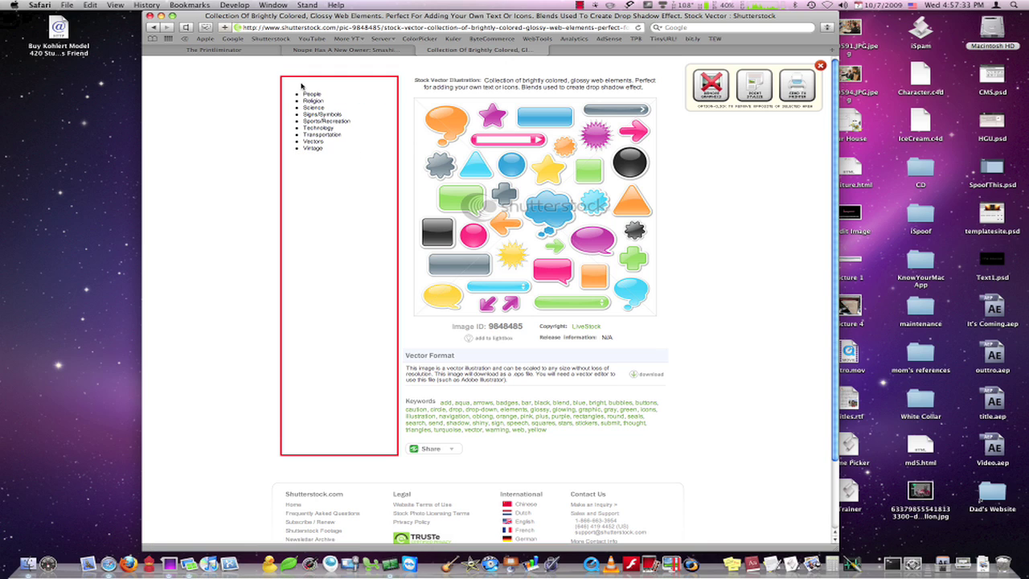
{"action": "left_click", "coordinate": [301, 86]}
- Remove the image description, Image ID line, Copyright line, release information, Keywords block and Share row
{"action": "left_click", "coordinate": [372, 90]}
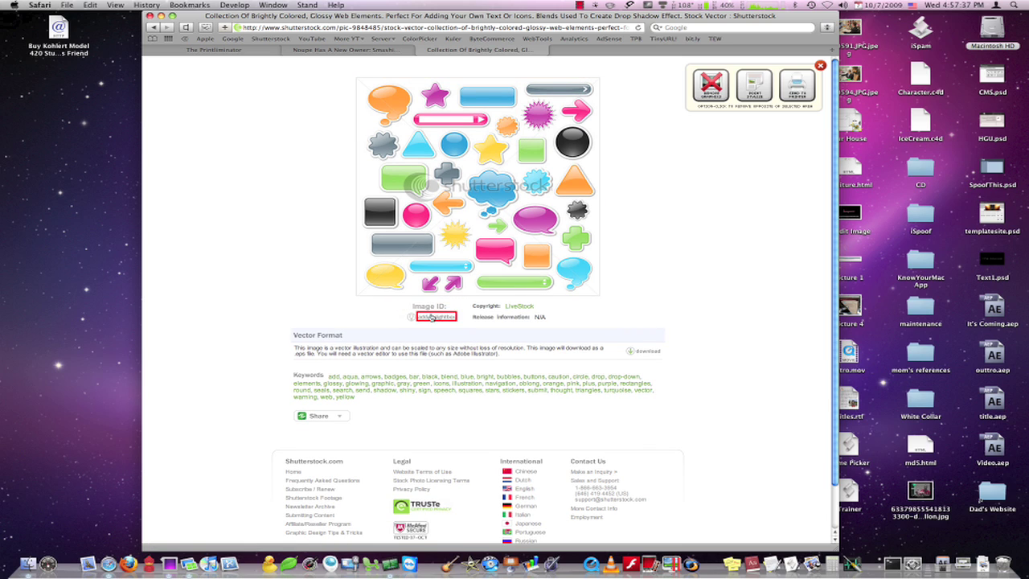
{"action": "left_click", "coordinate": [434, 308]}
{"action": "left_click", "coordinate": [459, 309]}
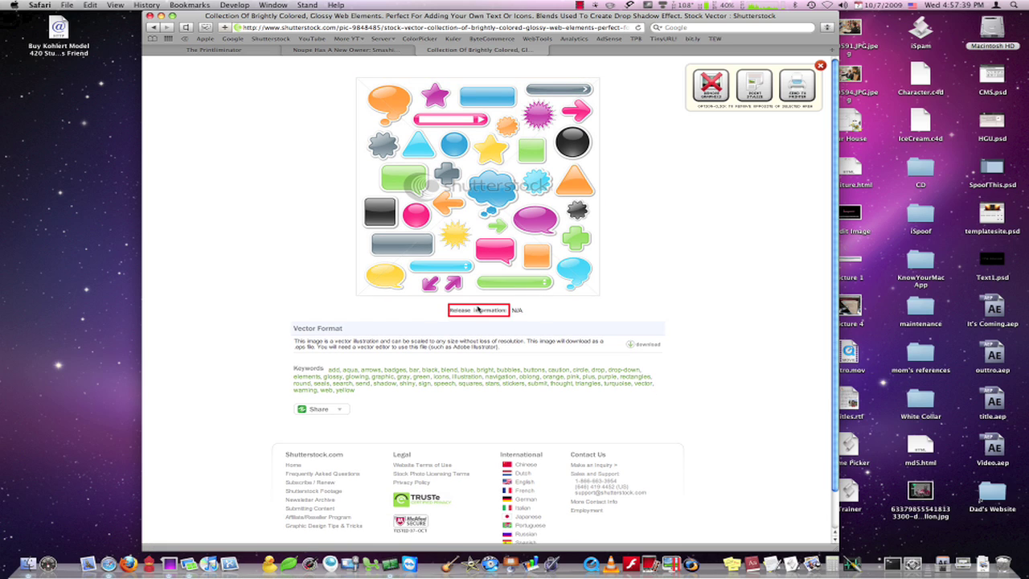
{"action": "left_click", "coordinate": [477, 311]}
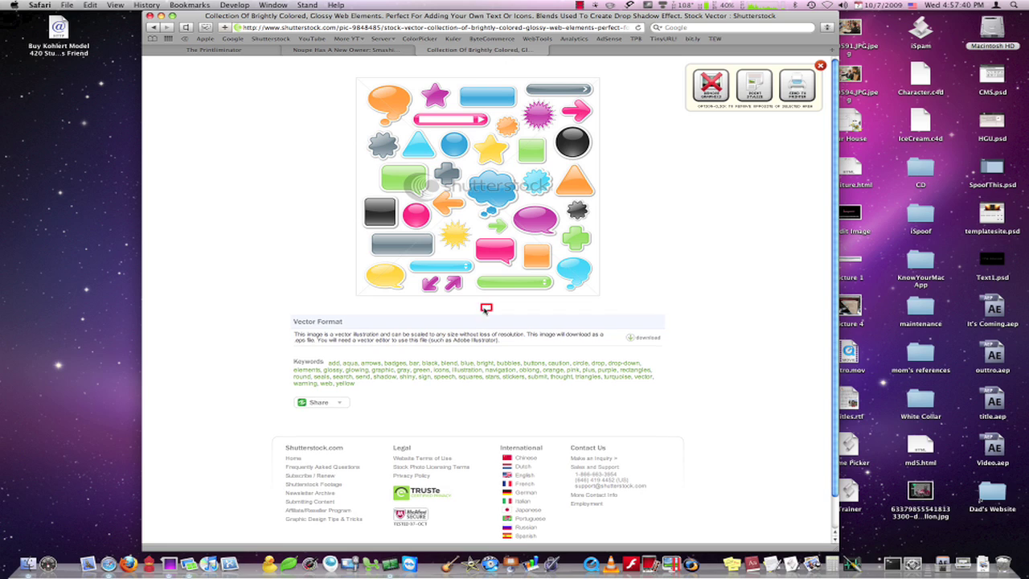
{"action": "left_click", "coordinate": [401, 357]}
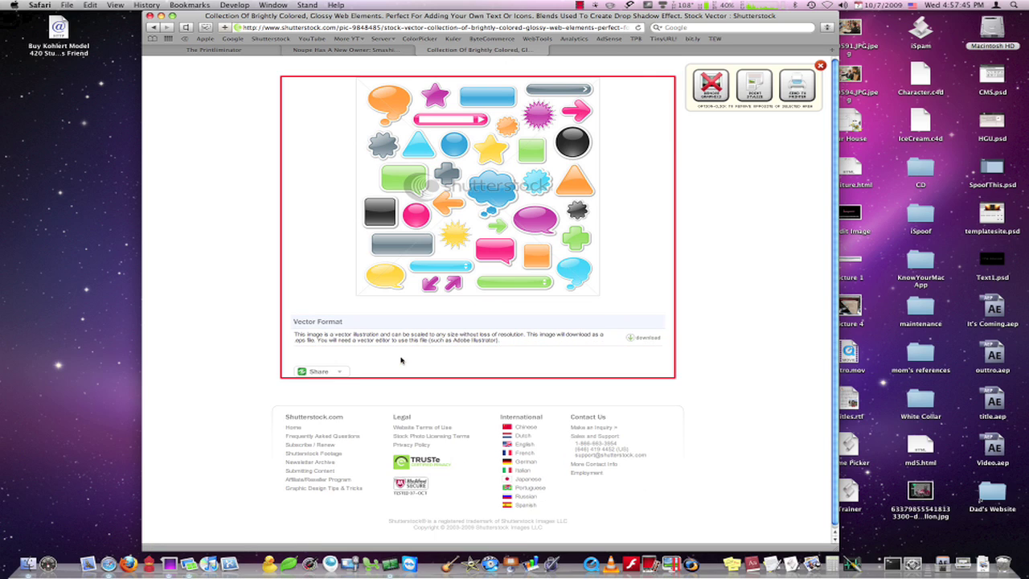
{"action": "left_click", "coordinate": [333, 369]}
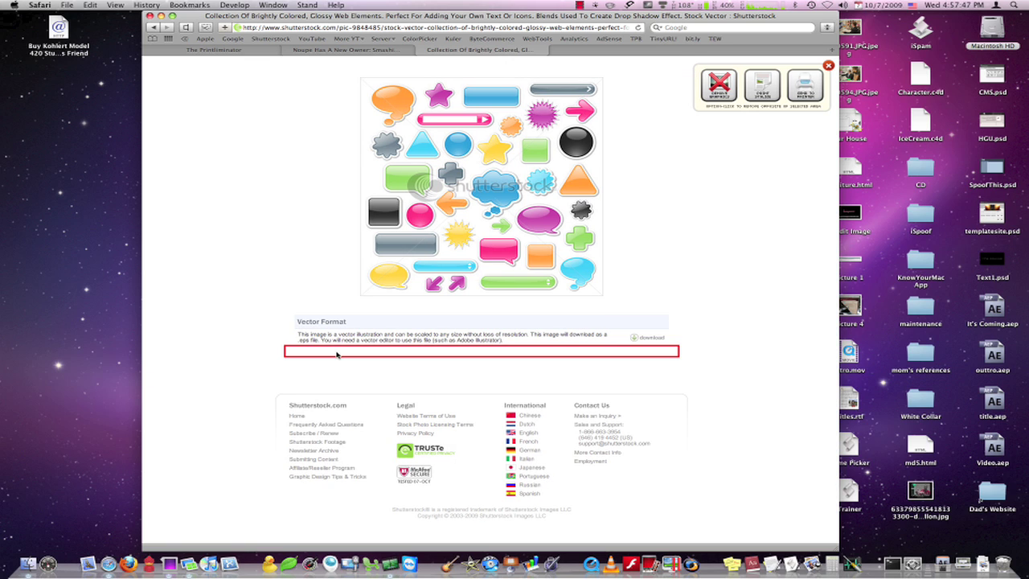
- Remove the empty strips, all footer headings and columns, the language list, and the image and Vector Format section
{"action": "left_click", "coordinate": [336, 353]}
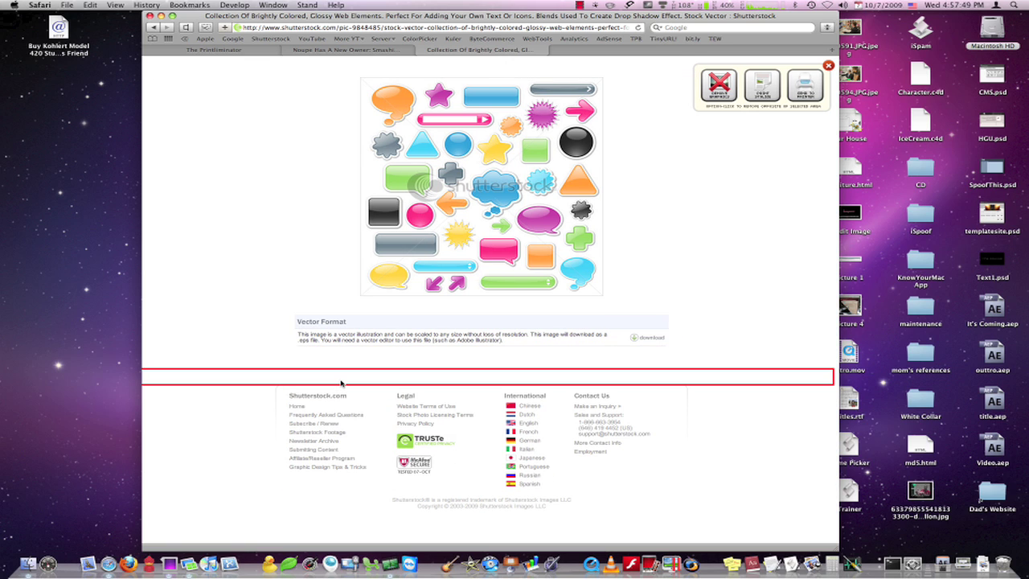
{"action": "left_click", "coordinate": [341, 383]}
{"action": "left_click", "coordinate": [341, 382]}
{"action": "left_click", "coordinate": [327, 378]}
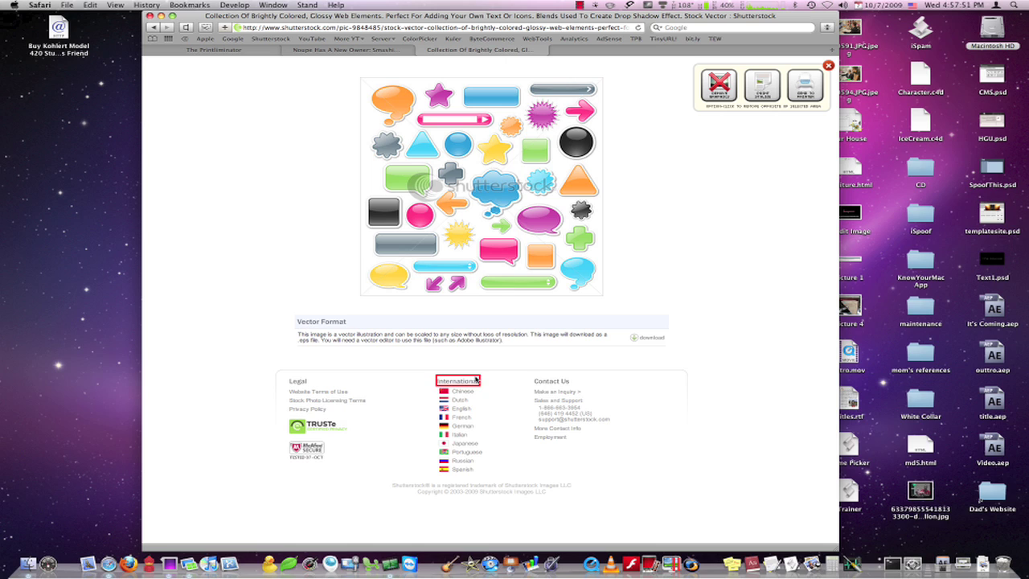
{"action": "left_click", "coordinate": [454, 378]}
{"action": "left_click", "coordinate": [563, 372]}
{"action": "left_click", "coordinate": [563, 372]}
{"action": "left_click", "coordinate": [562, 373]}
{"action": "left_click", "coordinate": [552, 370]}
{"action": "left_click", "coordinate": [461, 371]}
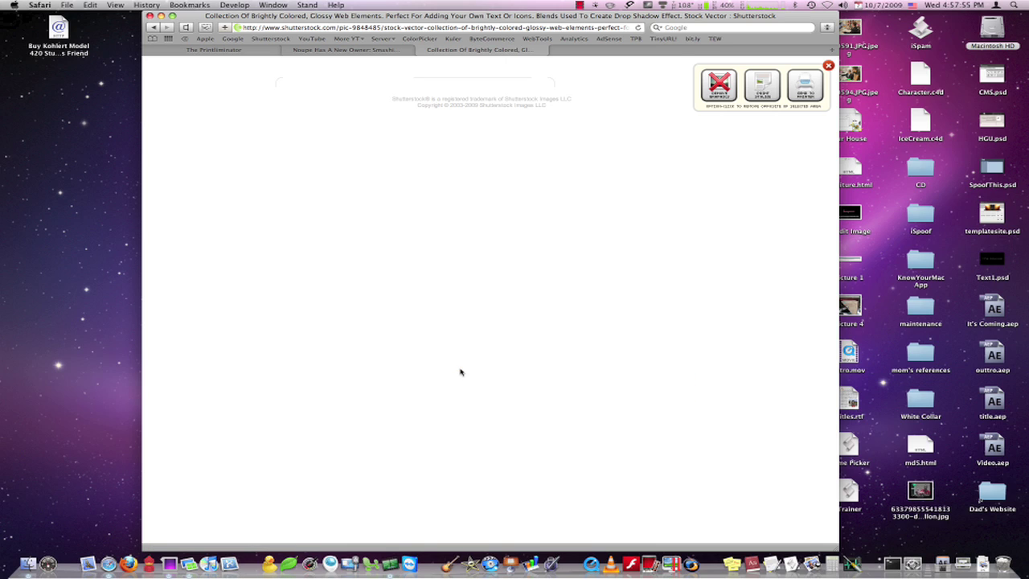
- Reload the Shutterstock image page from the address bar and scroll to check the restored layout
{"action": "left_click", "coordinate": [560, 27]}
{"action": "key", "text": "Return"}
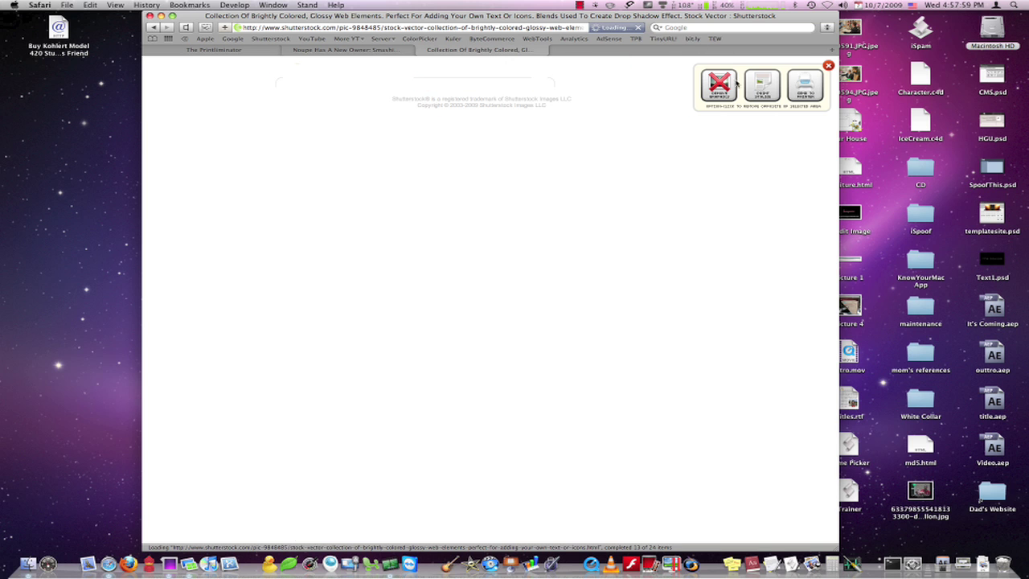
{"action": "scroll", "coordinate": [669, 80], "scroll_direction": "down", "scroll_amount": 10}
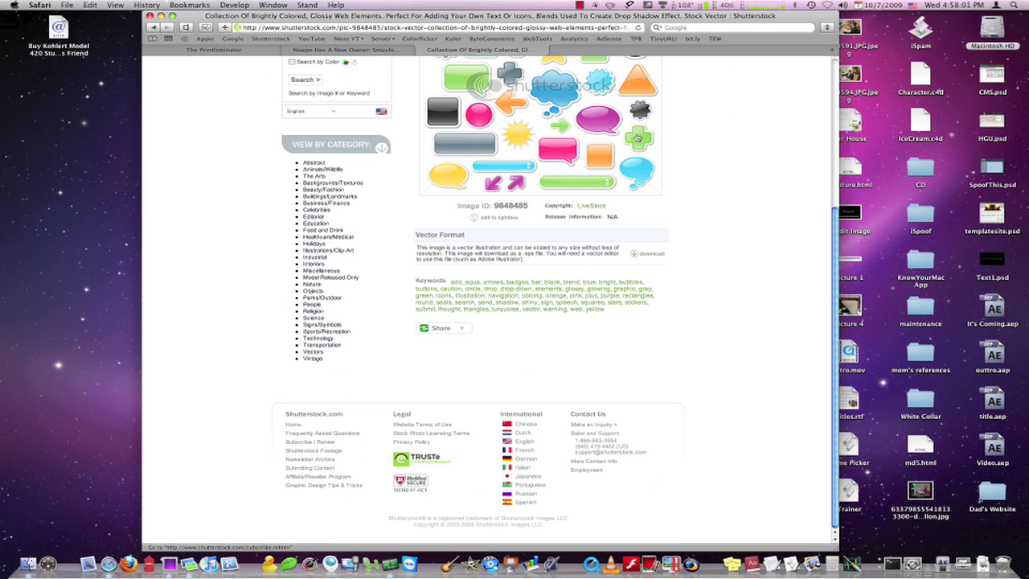
{"action": "scroll", "coordinate": [331, 118], "scroll_direction": "up", "scroll_amount": 1}
{"action": "key", "text": "F12"}
{"action": "key", "text": "F12"}
{"action": "scroll", "coordinate": [277, 98], "scroll_direction": "up", "scroll_amount": 3}
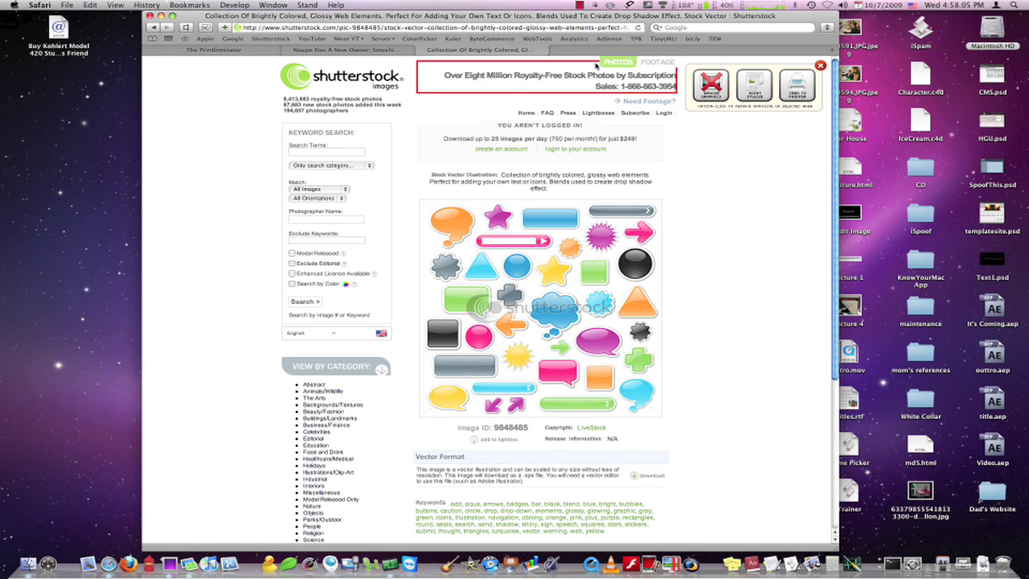
{"action": "scroll", "coordinate": [357, 193], "scroll_direction": "down", "scroll_amount": 5}
- Remove the left search and category column from the Shutterstock page
{"action": "scroll", "coordinate": [358, 193], "scroll_direction": "up", "scroll_amount": 5}
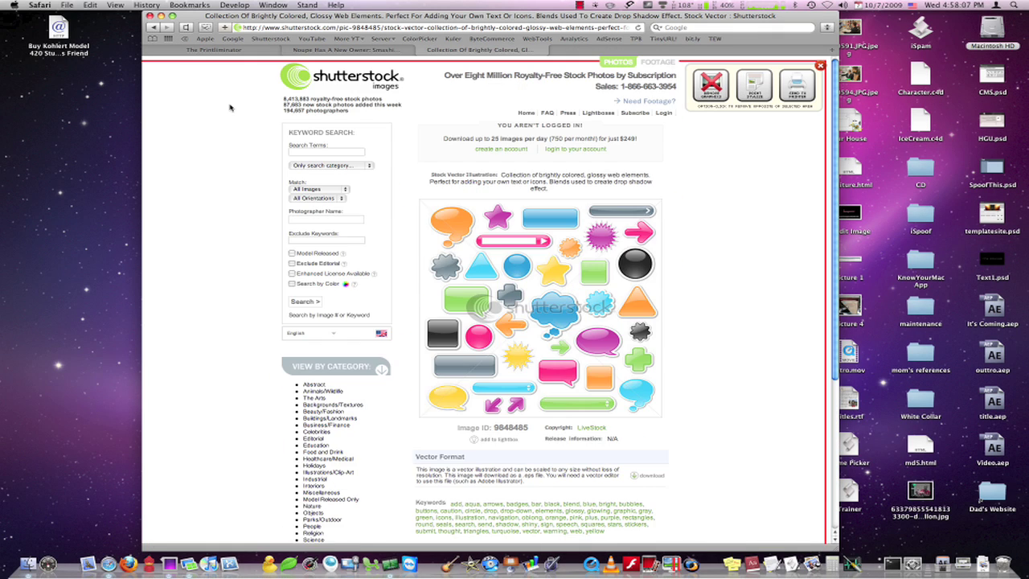
{"action": "left_click", "coordinate": [225, 87]}
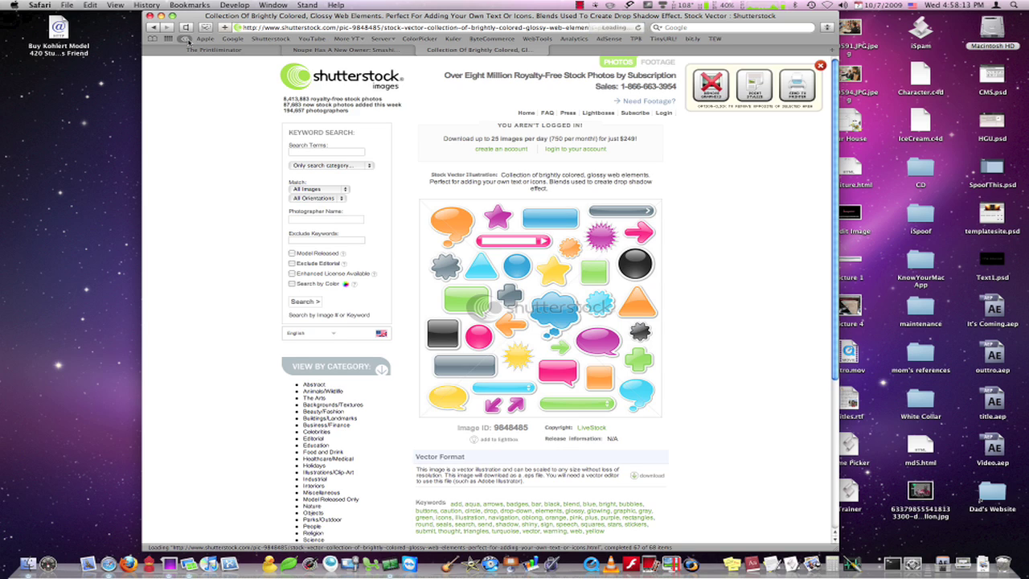
{"action": "scroll", "coordinate": [320, 445], "scroll_direction": "down", "scroll_amount": 4}
{"action": "scroll", "coordinate": [257, 406], "scroll_direction": "up", "scroll_amount": 3}
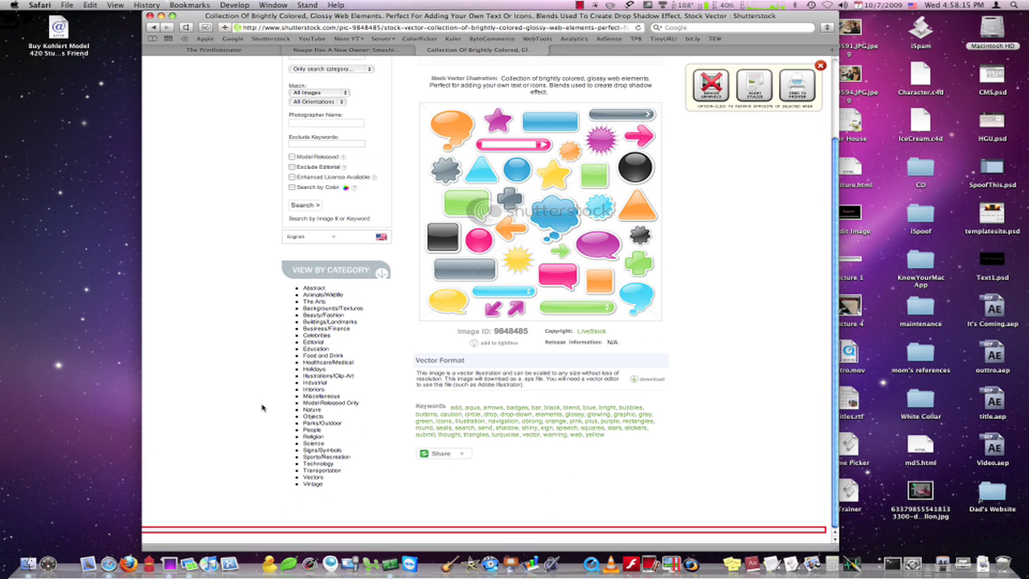
{"action": "left_click", "coordinate": [400, 261]}
{"action": "scroll", "coordinate": [353, 120], "scroll_direction": "up", "scroll_amount": 1}
- Remove the logo, header rows, PHOTOS and FOOTAGE tabs, login notice, description, empty blocks and Share button
{"action": "left_click", "coordinate": [350, 72]}
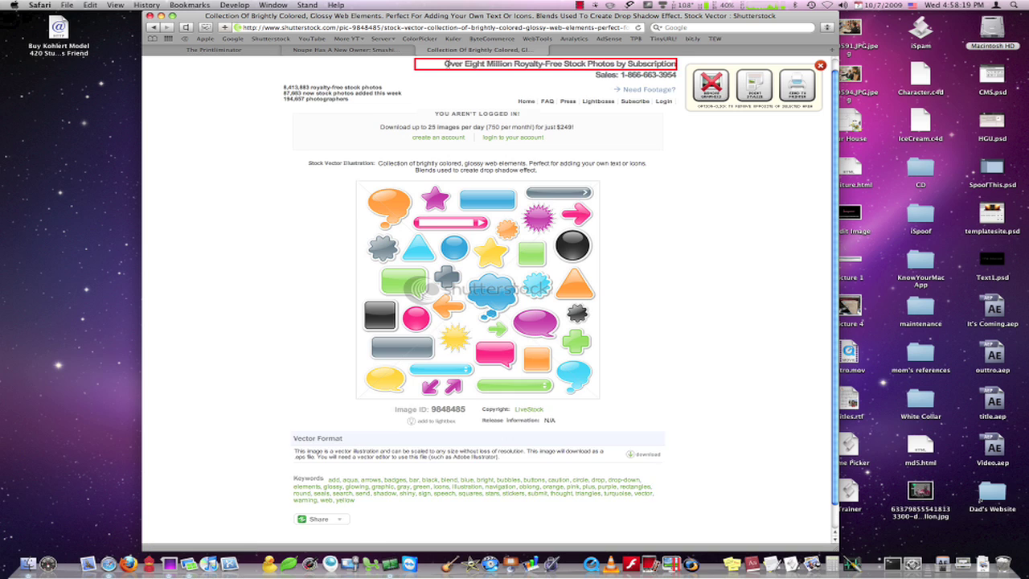
{"action": "left_click", "coordinate": [450, 68]}
{"action": "left_click", "coordinate": [450, 69]}
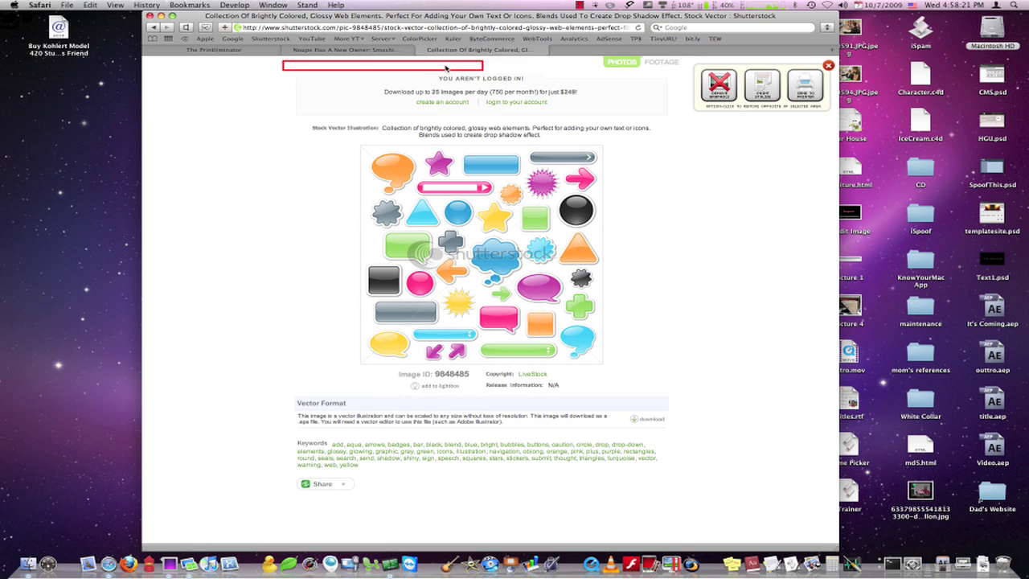
{"action": "left_click", "coordinate": [669, 59]}
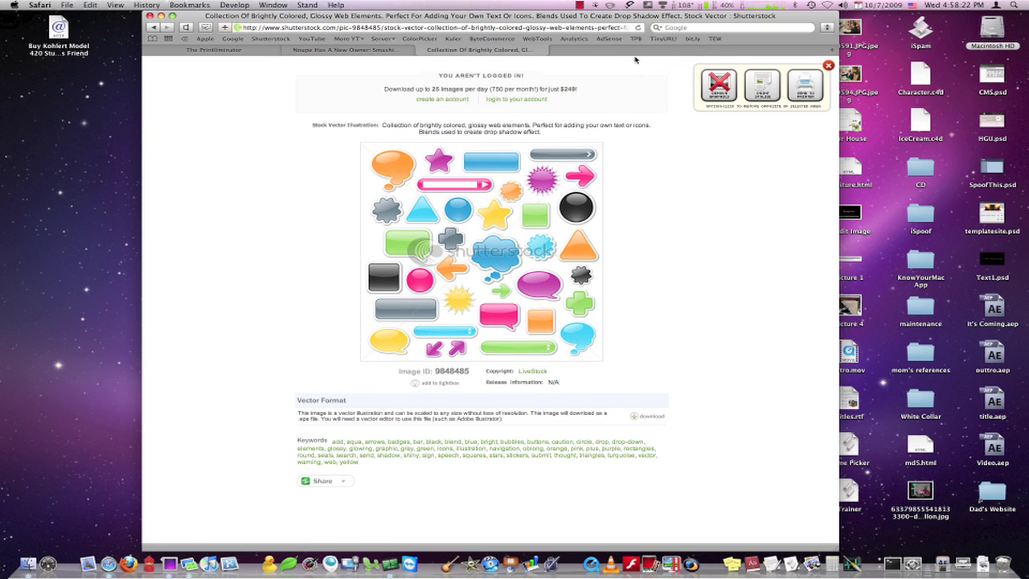
{"action": "left_click", "coordinate": [489, 76]}
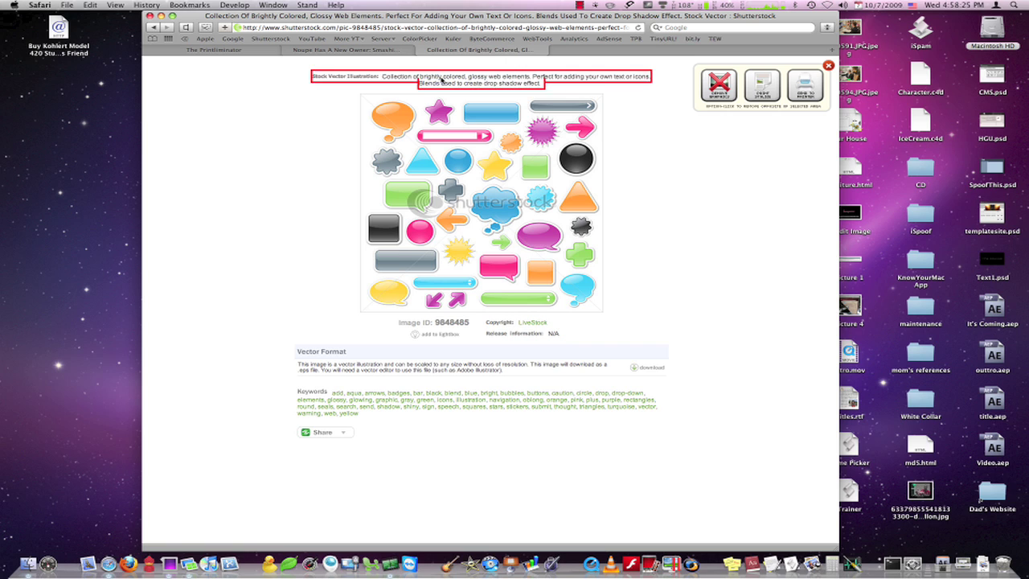
{"action": "left_click", "coordinate": [481, 77]}
{"action": "left_click", "coordinate": [420, 77]}
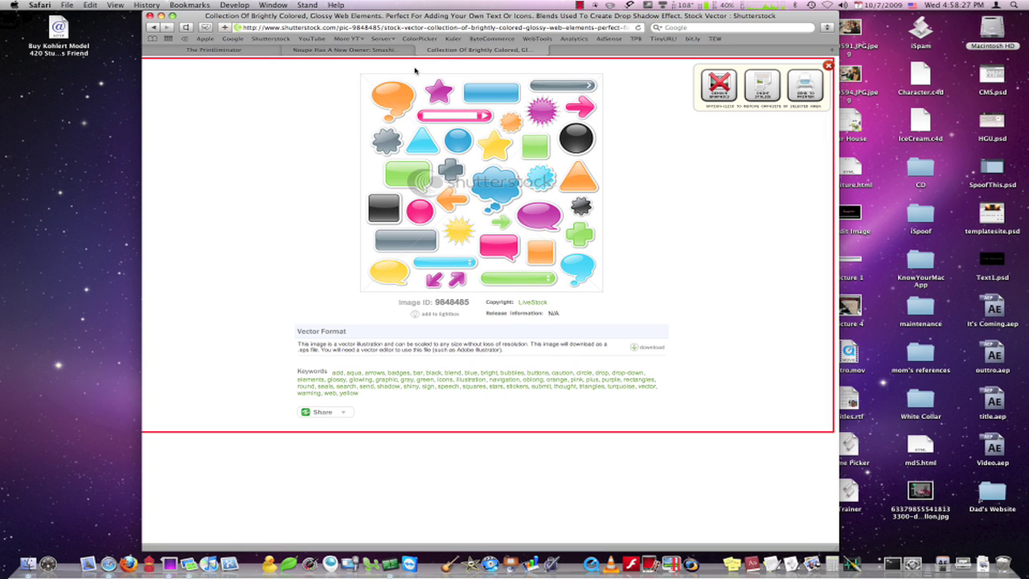
{"action": "left_click", "coordinate": [342, 362]}
{"action": "left_click", "coordinate": [338, 403]}
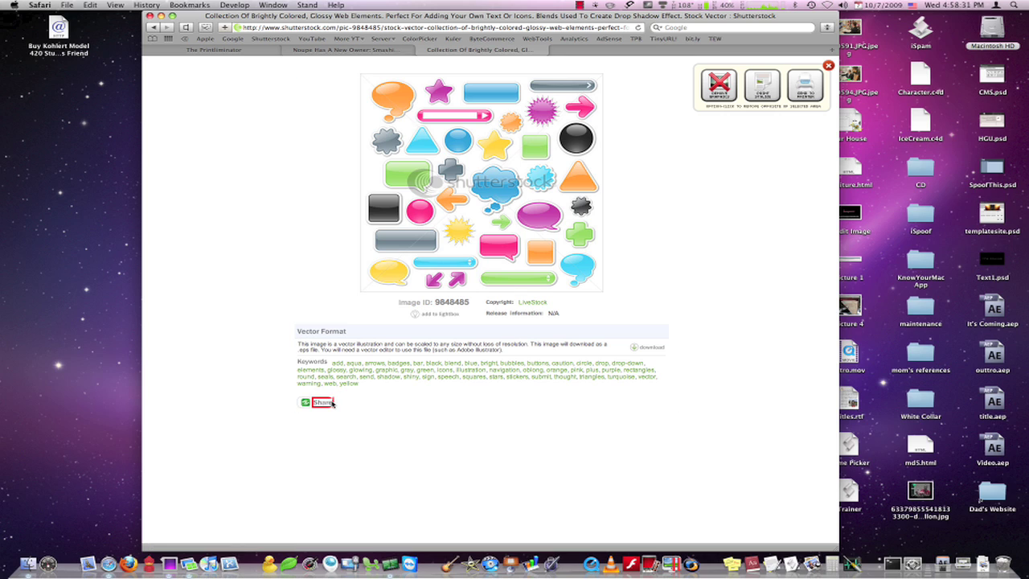
{"action": "left_click", "coordinate": [305, 402]}
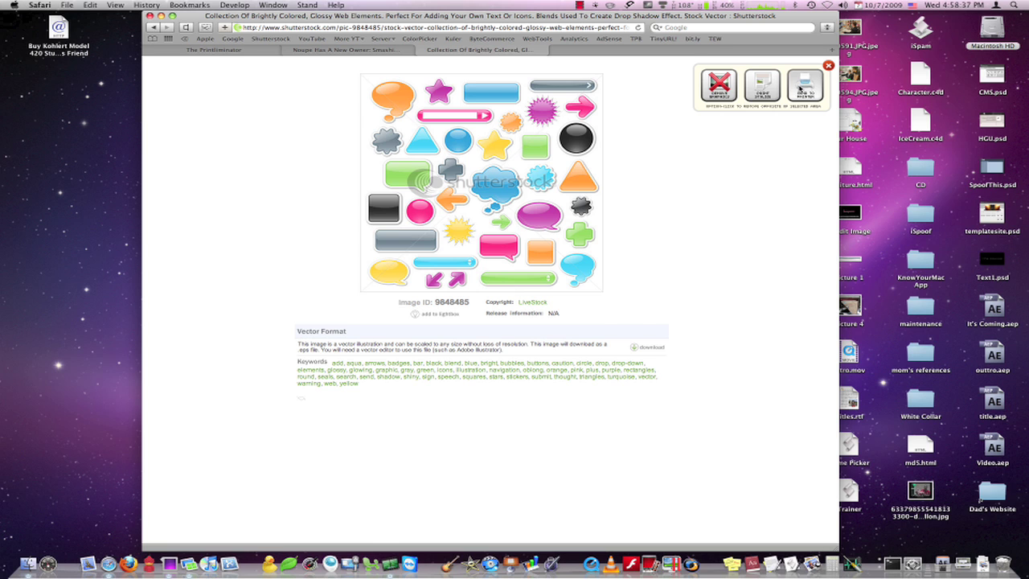
- Send the trimmed Shutterstock page to print, cancel the dialog, then close the Shutterstock tab
{"action": "left_click", "coordinate": [800, 90]}
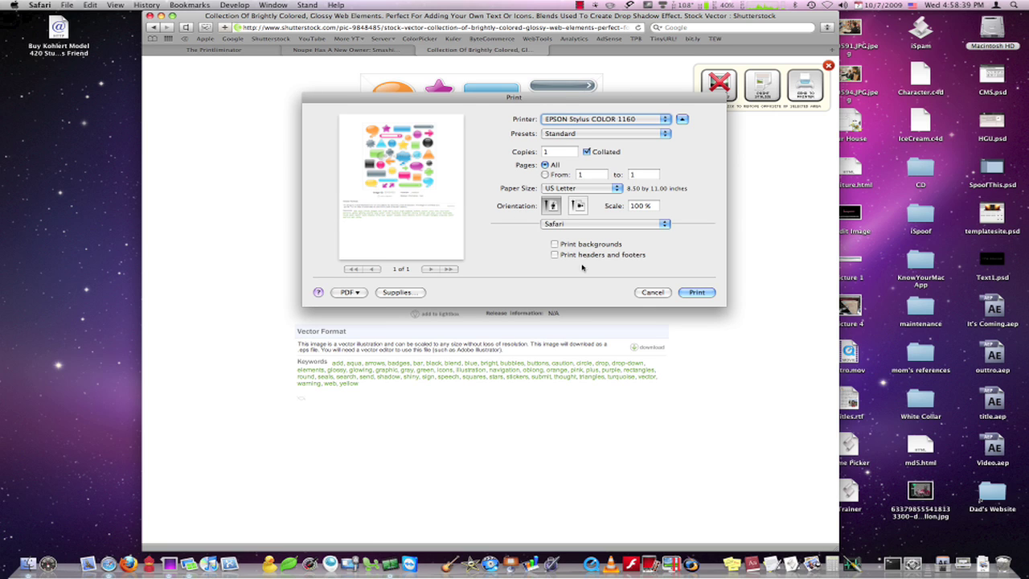
{"action": "left_click", "coordinate": [651, 292]}
{"action": "scroll", "coordinate": [356, 130], "scroll_direction": "down", "scroll_amount": 5}
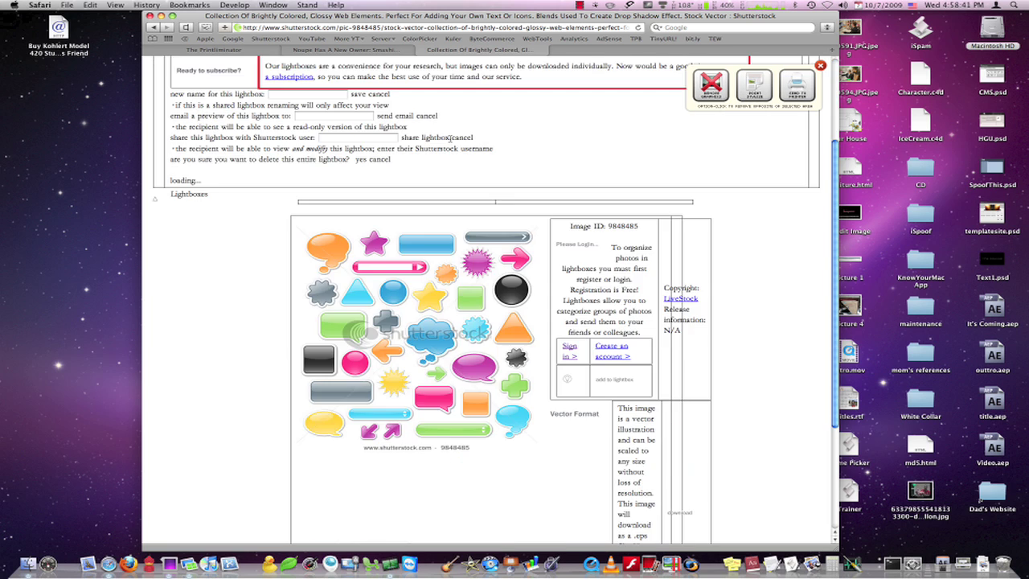
{"action": "key", "text": "F12"}
{"action": "key", "text": "F12"}
{"action": "scroll", "coordinate": [290, 176], "scroll_direction": "down", "scroll_amount": 1}
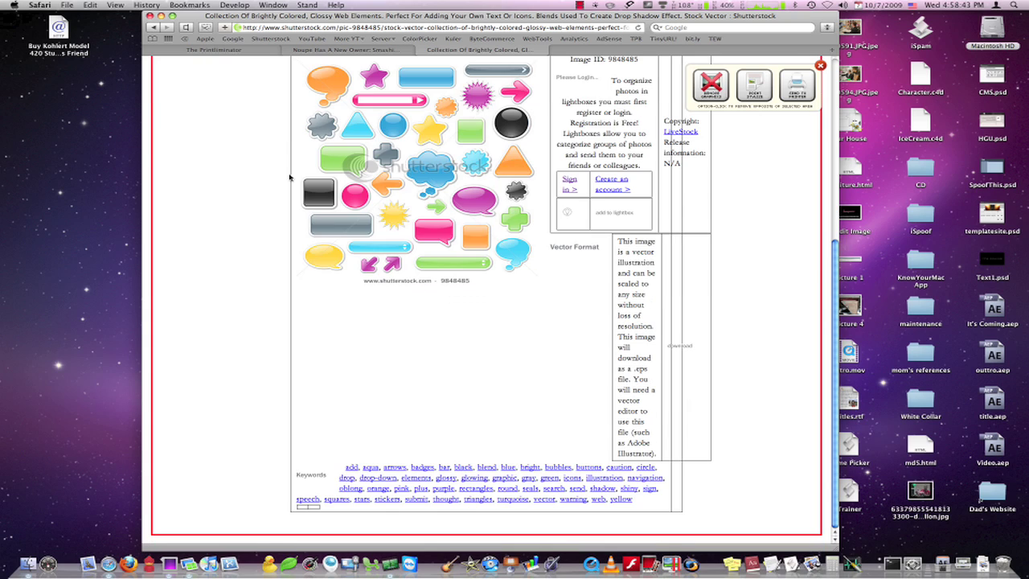
{"action": "scroll", "coordinate": [290, 177], "scroll_direction": "up", "scroll_amount": 4}
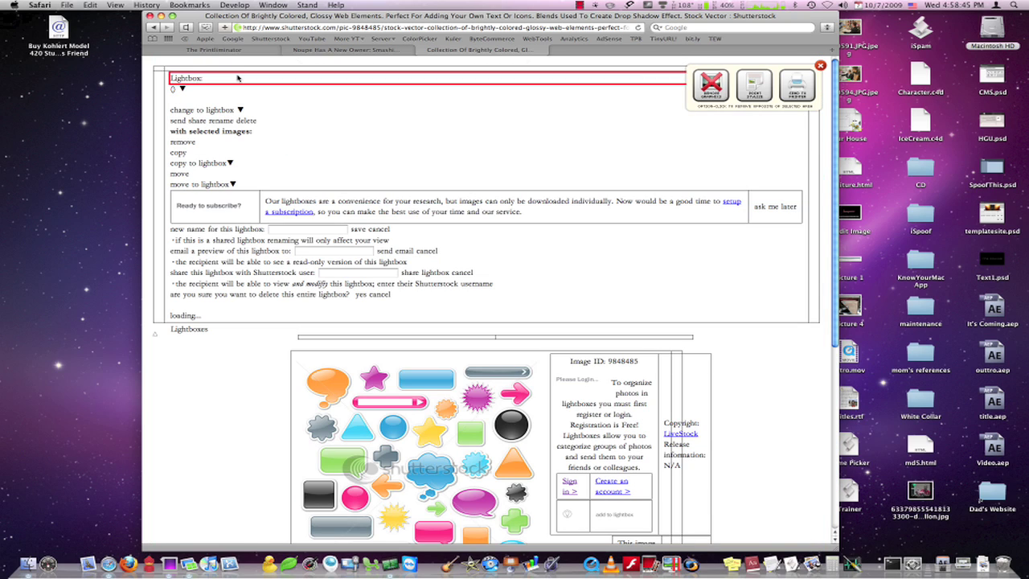
{"action": "left_click", "coordinate": [159, 69]}
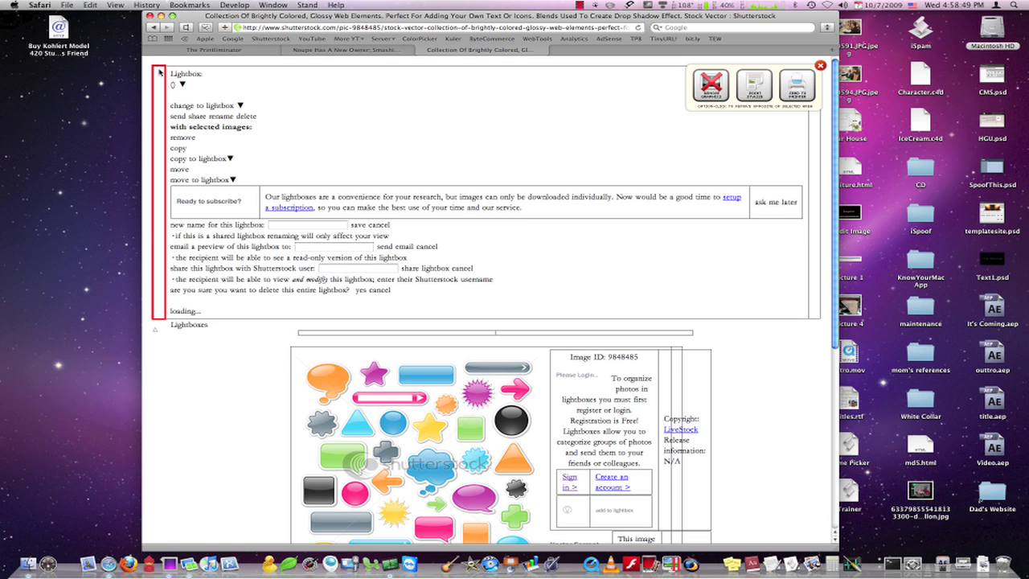
{"action": "left_click", "coordinate": [420, 51]}
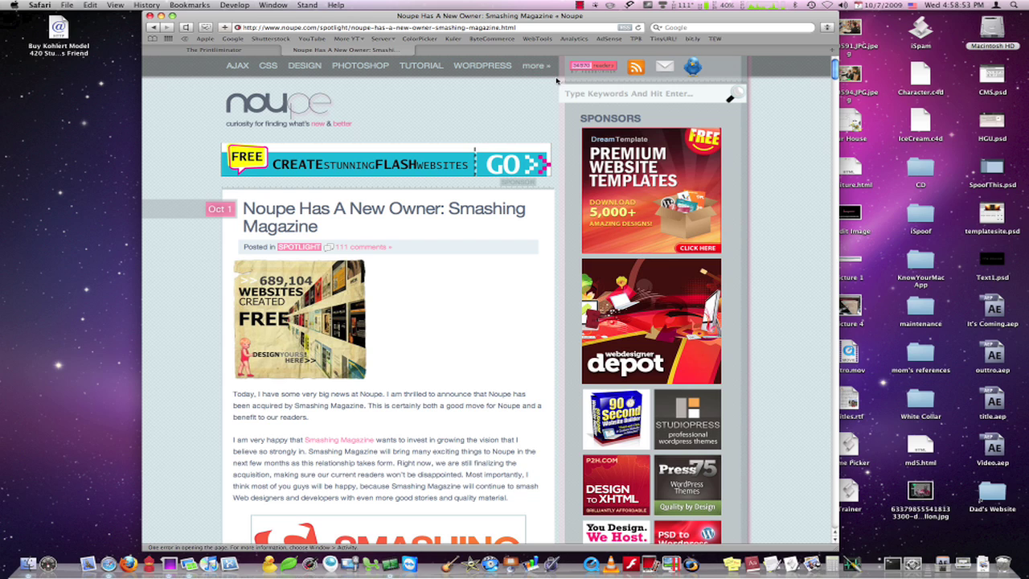